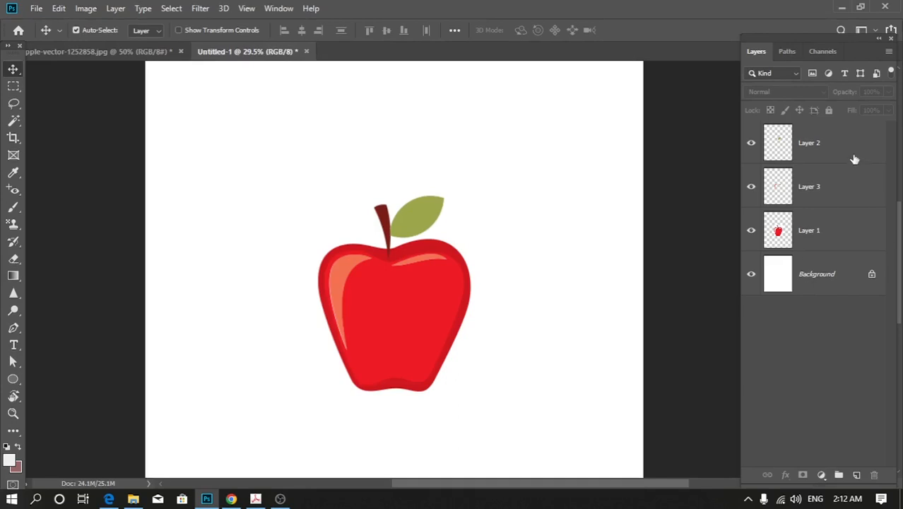
click(807, 248)
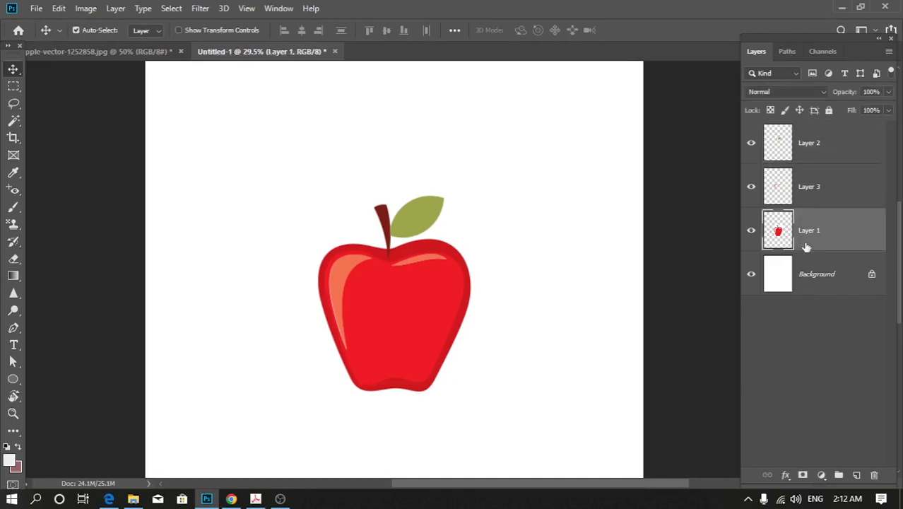
click(810, 279)
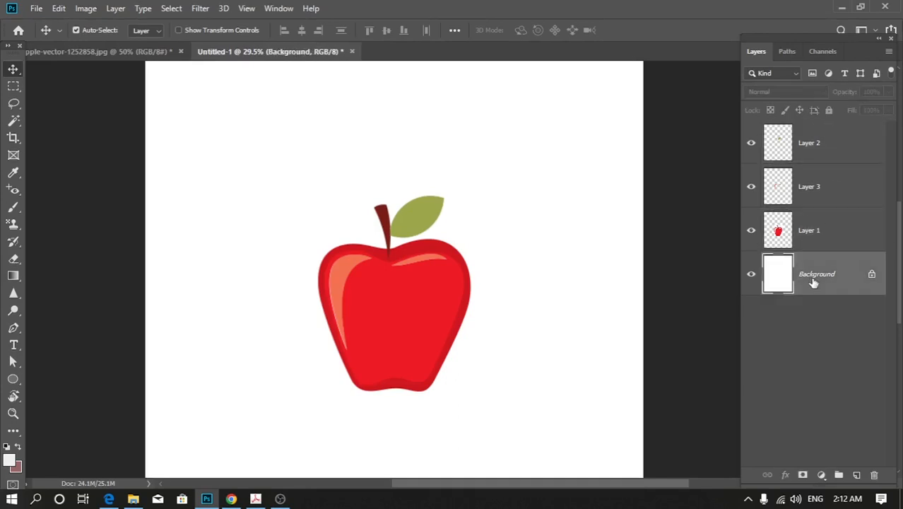
click(829, 145)
click(832, 239)
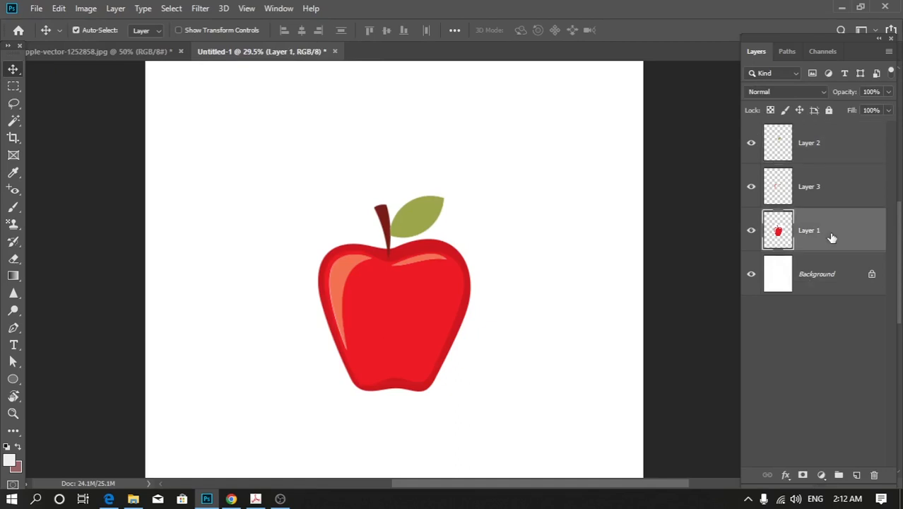
Hide Layer 1, Layer 3 and Layer 2, keeping only the Background layer shown and selected.
click(816, 281)
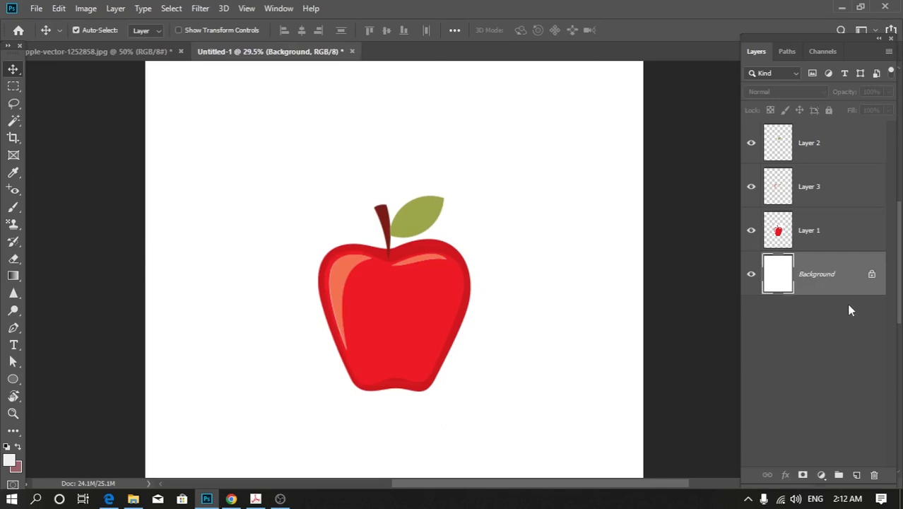
drag(751, 231, 761, 149)
click(750, 144)
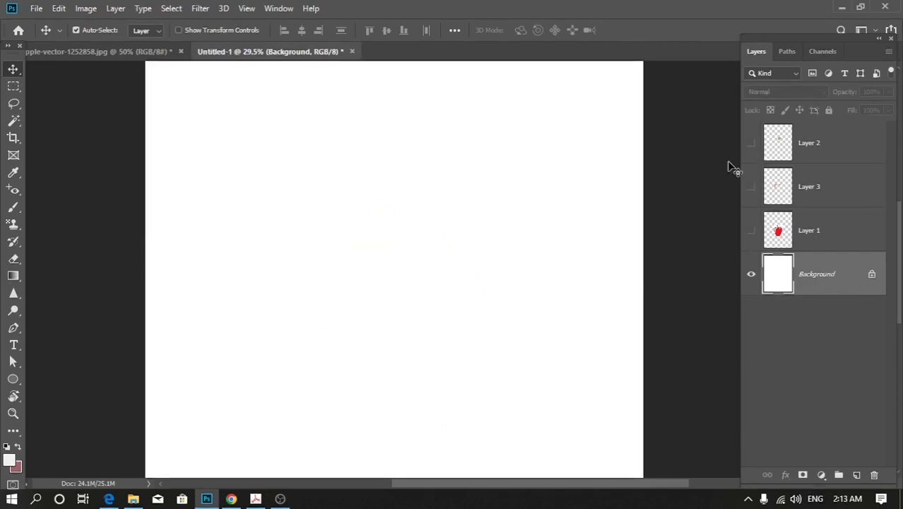
click(459, 255)
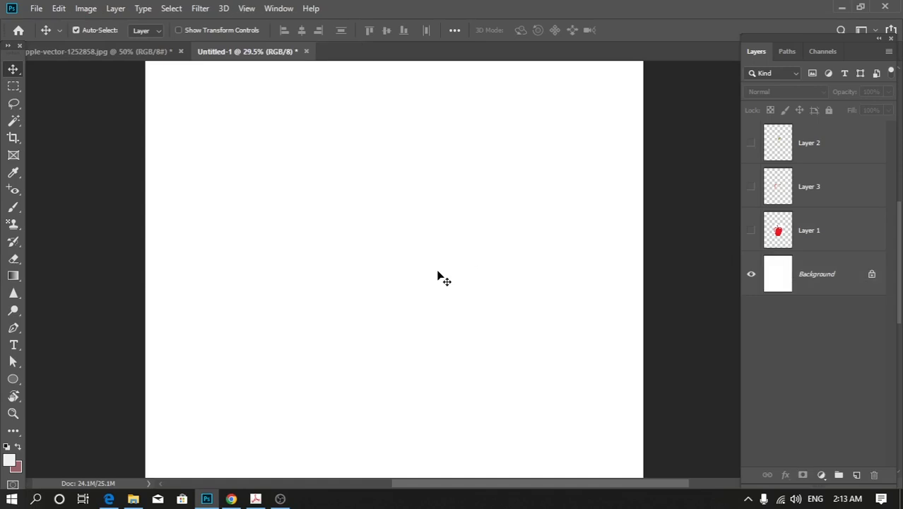
scroll(437, 275, down, 3)
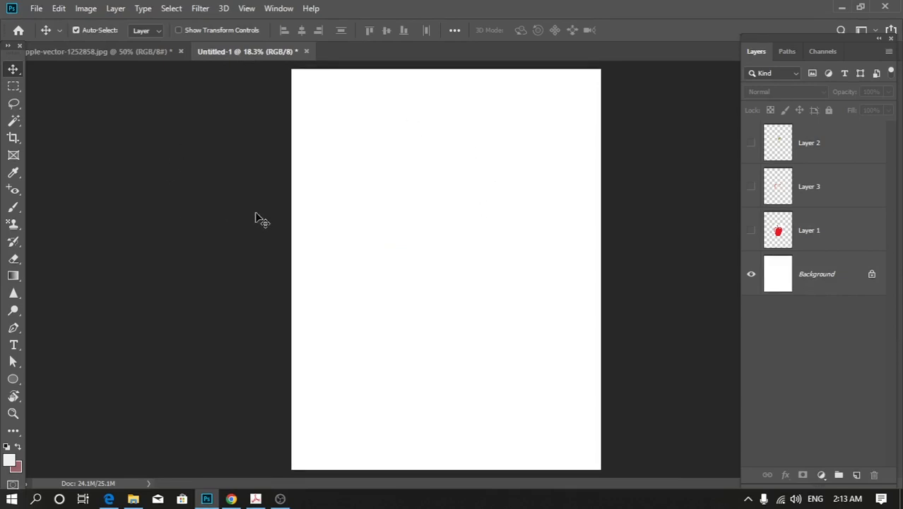
click(814, 285)
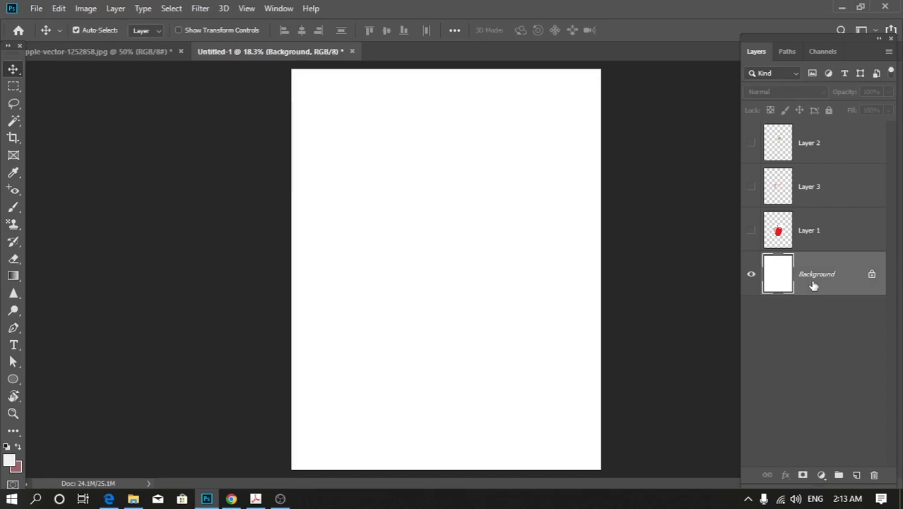
Switch to the apple-vector-1252858.jpg document and paste a copy of the whole image onto a new layer.
click(83, 52)
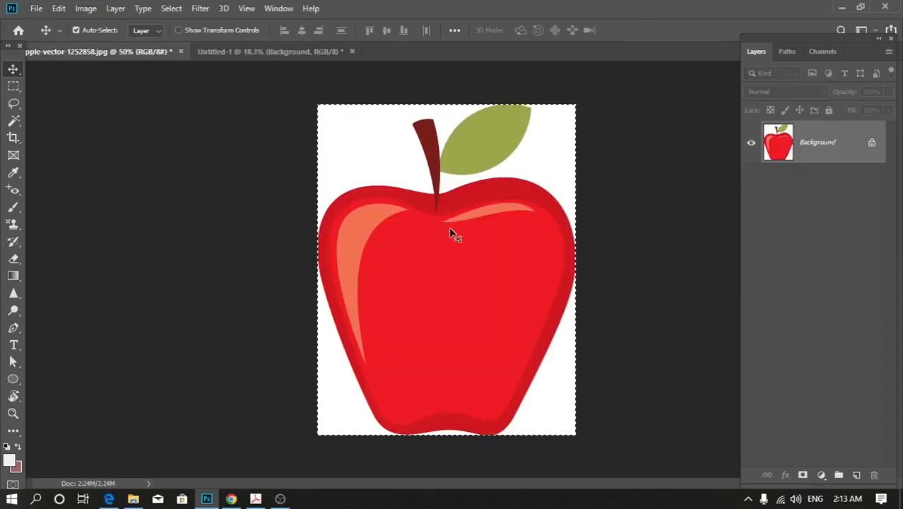
key(ctrl+d)
key(ctrl+a)
click(856, 475)
key(ctrl+v)
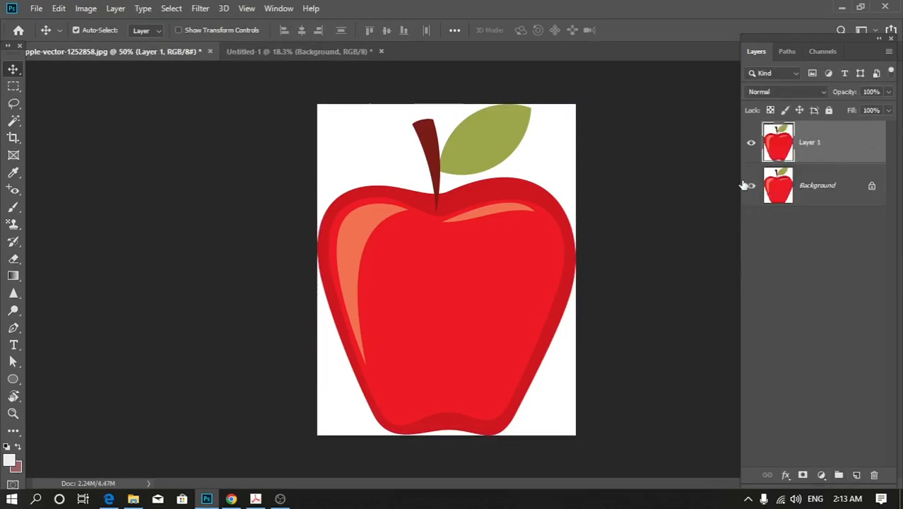
Hide and delete the pasted copy of the apple, leaving only the Background layer.
click(751, 142)
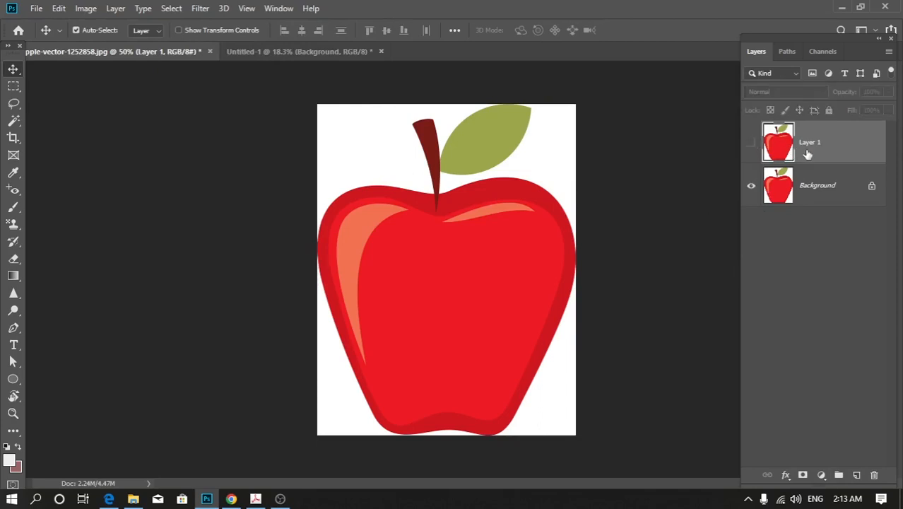
key(Delete)
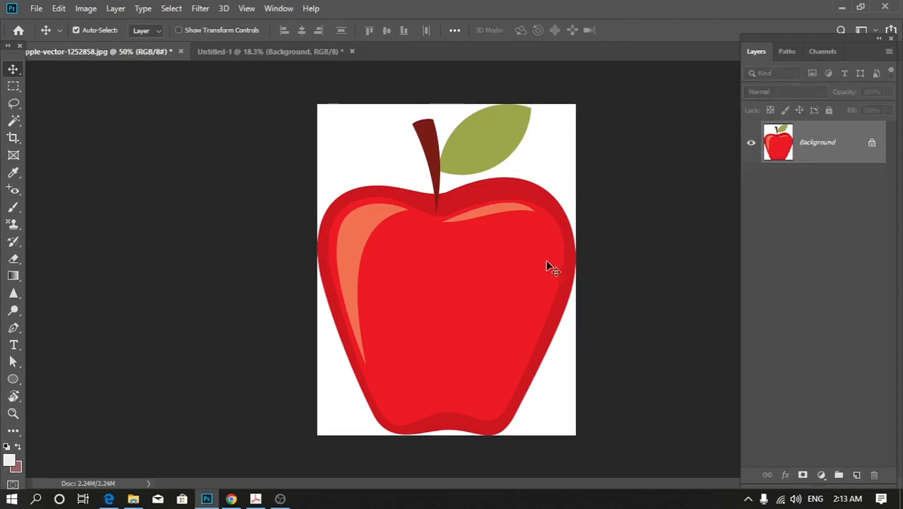
Fill the Background layer with the light grey foreground color and convert it to a regular layer named Layer 0.
key(alt+BackSpace)
key(ctrl+BackSpace)
key(alt+BackSpace)
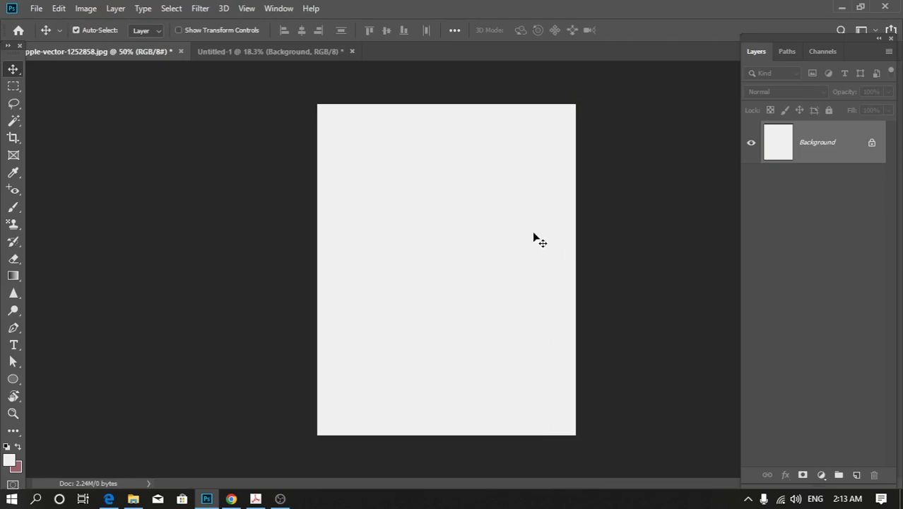
double_click(839, 151)
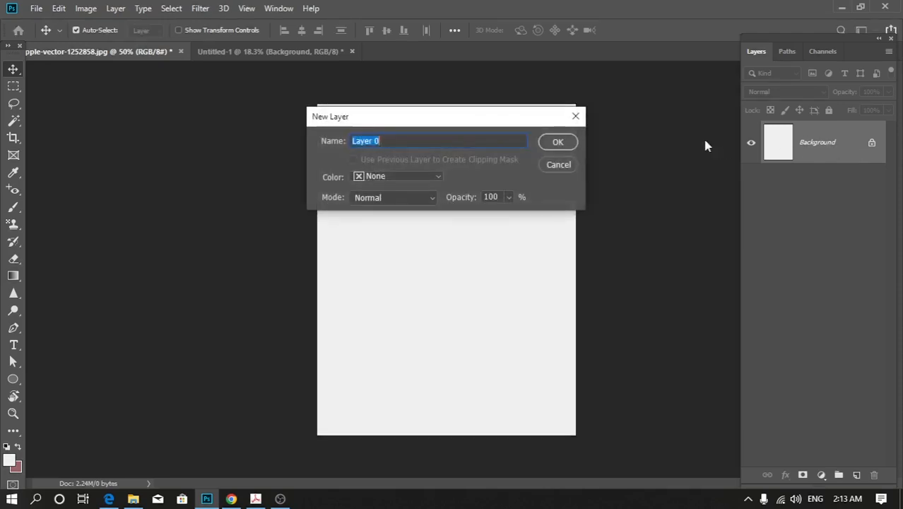
click(558, 141)
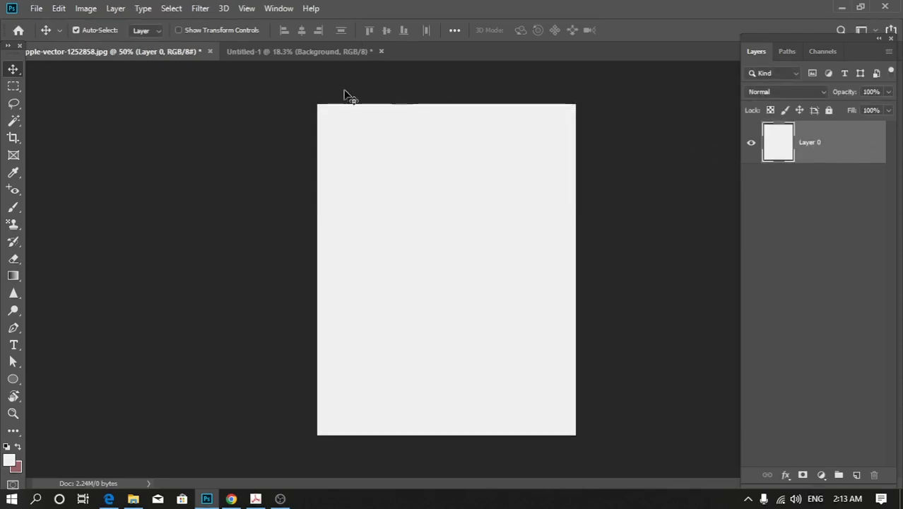
In the Untitled-1 document, show the apple's Layer 1 and lock its transparent pixels.
click(247, 52)
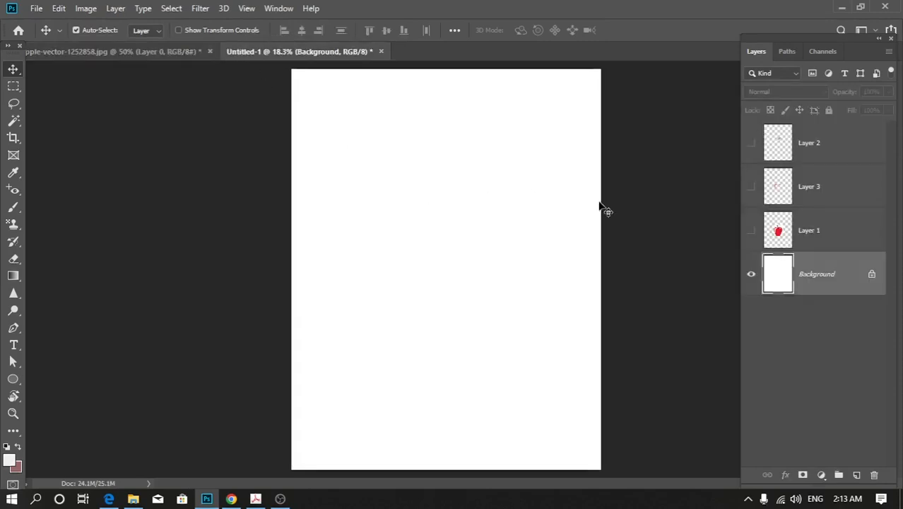
click(833, 227)
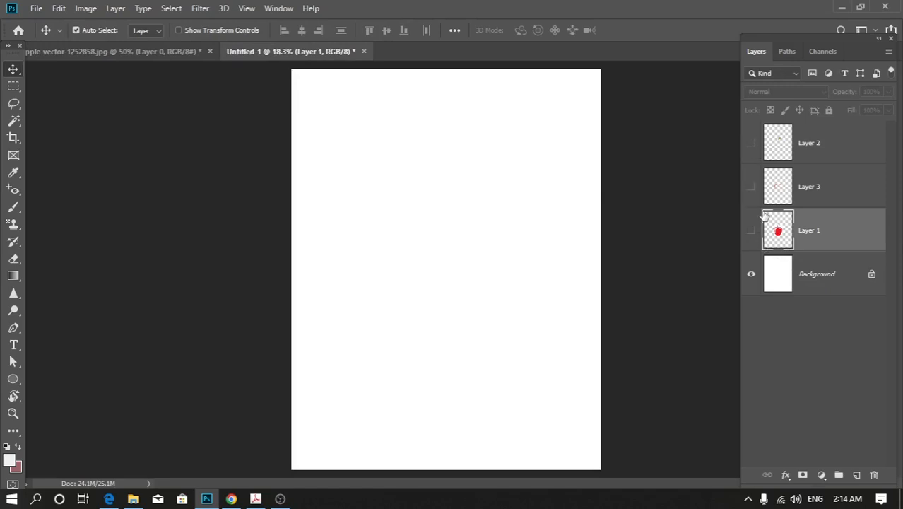
scroll(750, 235, up, 1)
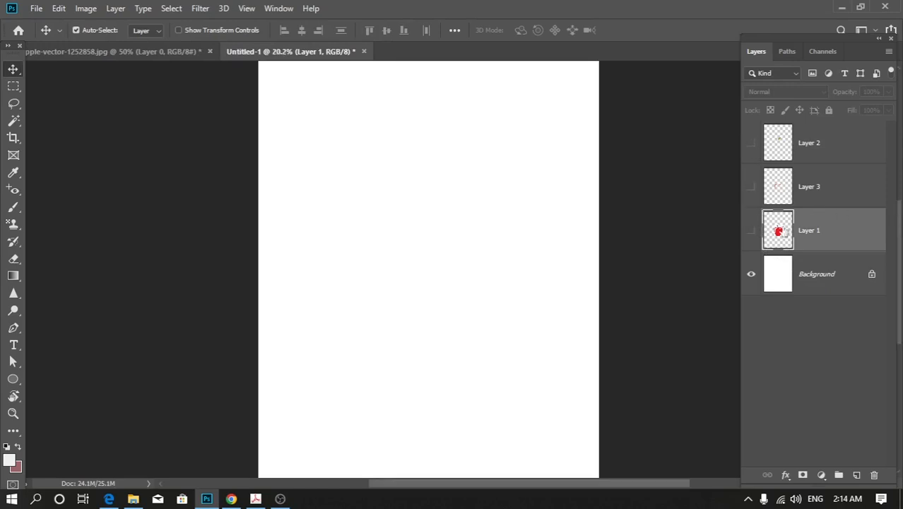
click(750, 233)
scroll(467, 260, up, 3)
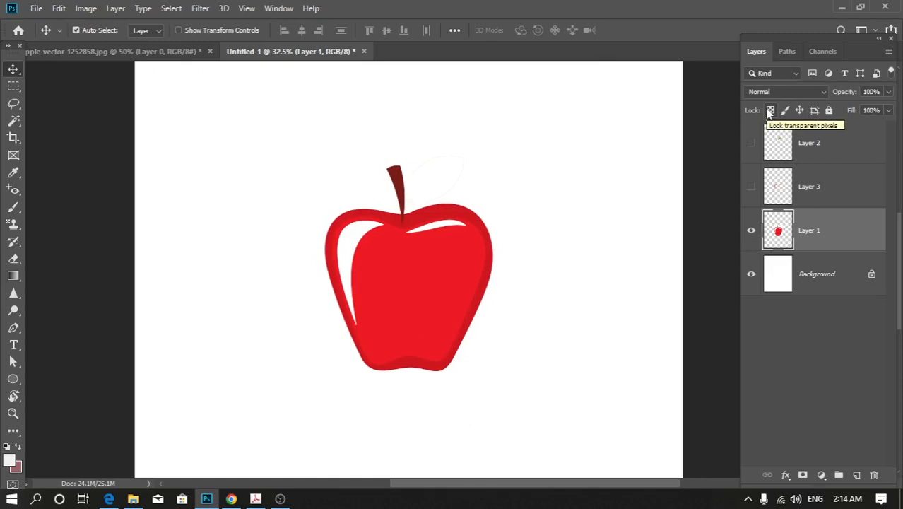
click(770, 111)
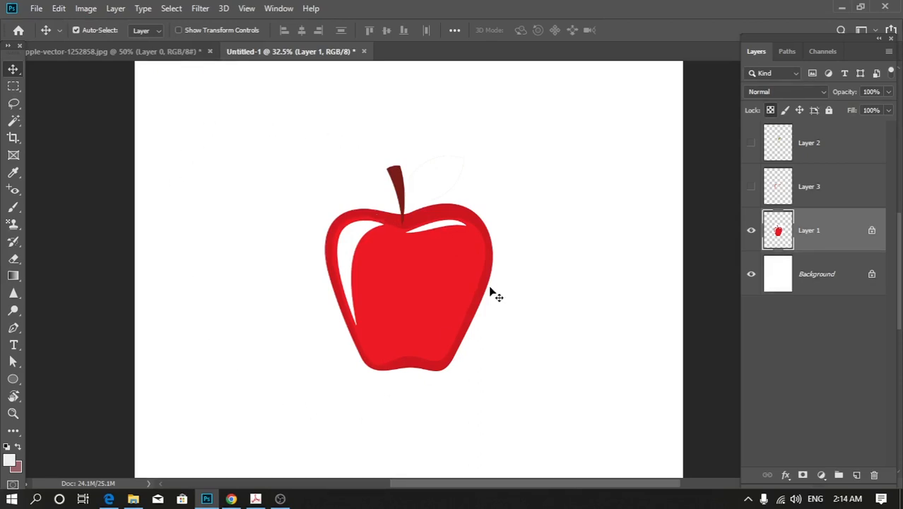
Hide the Background layer and examine the transparent cutouts in Layer 1, toggling that layer off and on.
click(751, 275)
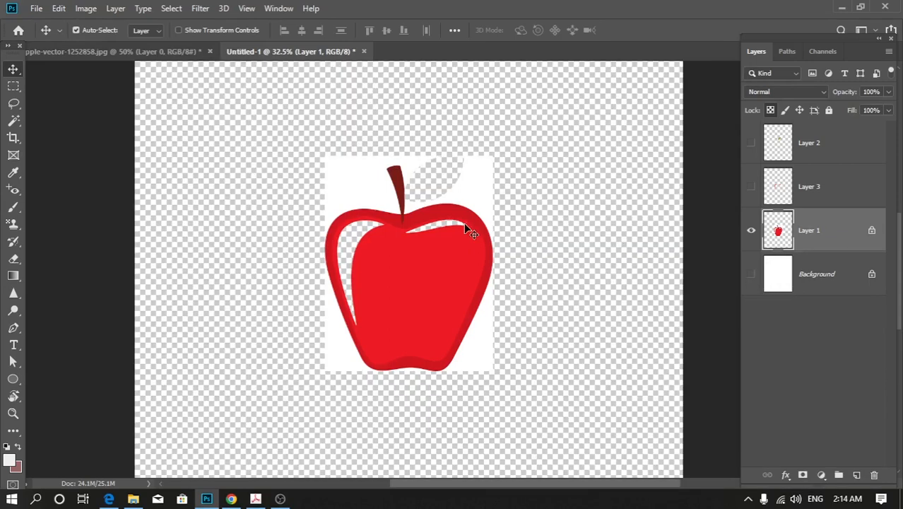
scroll(333, 179, up, 4)
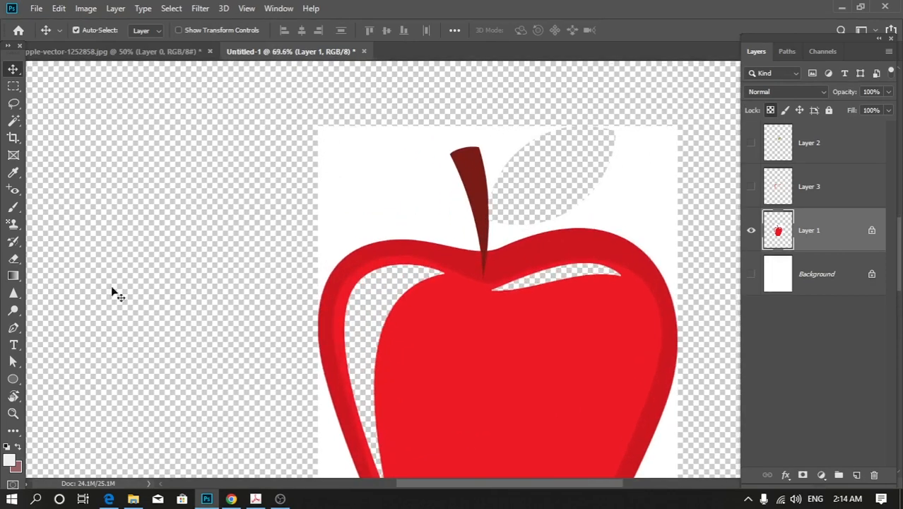
scroll(142, 238, up, 5)
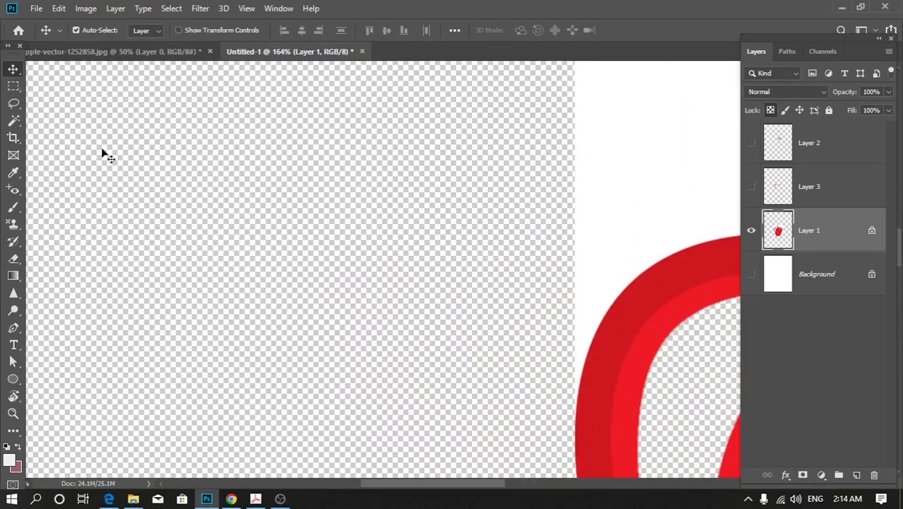
scroll(302, 228, down, 5)
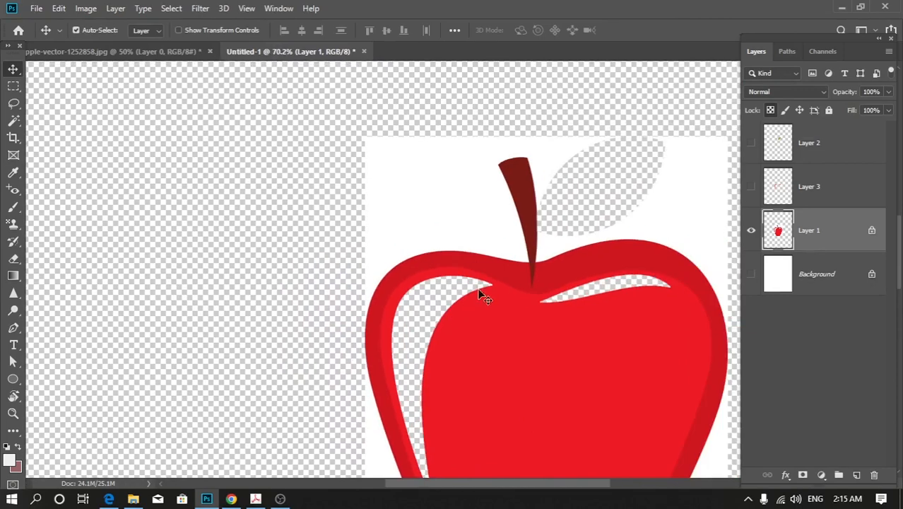
drag(558, 254, 388, 186)
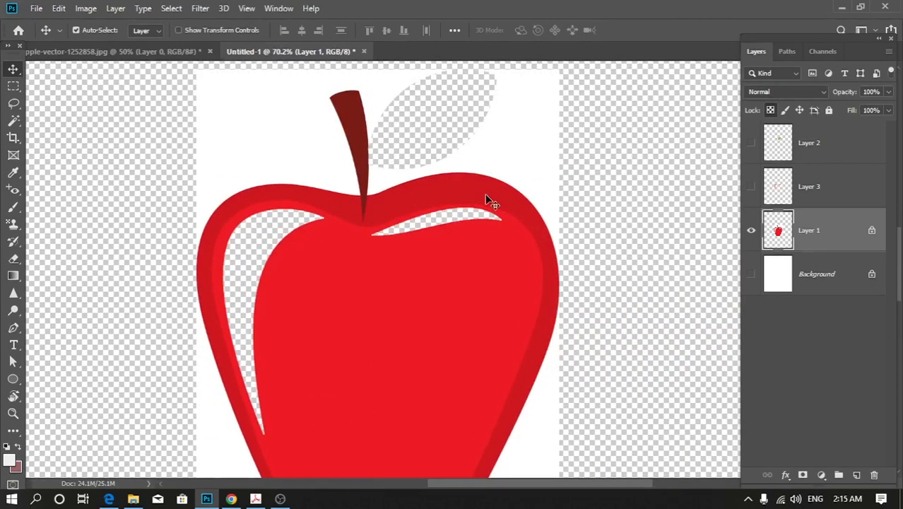
scroll(503, 215, down, 2)
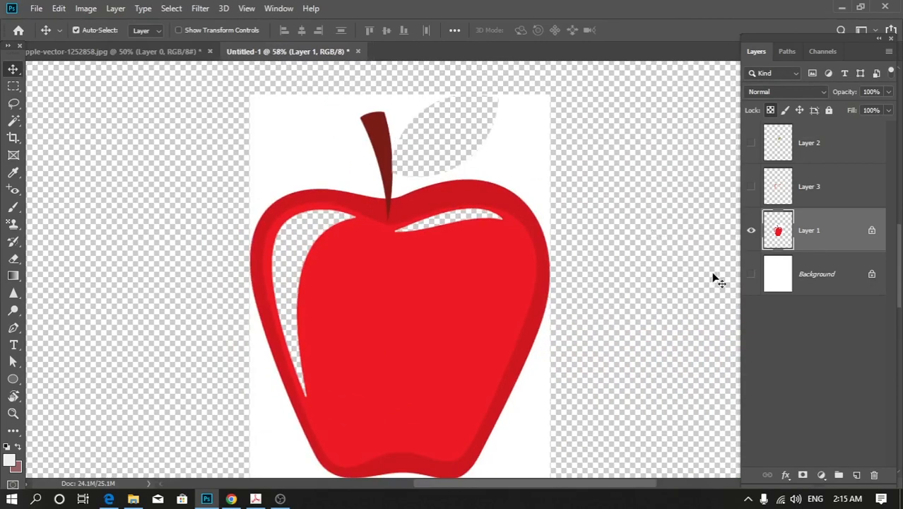
click(750, 230)
scroll(494, 263, down, 3)
scroll(459, 276, down, 2)
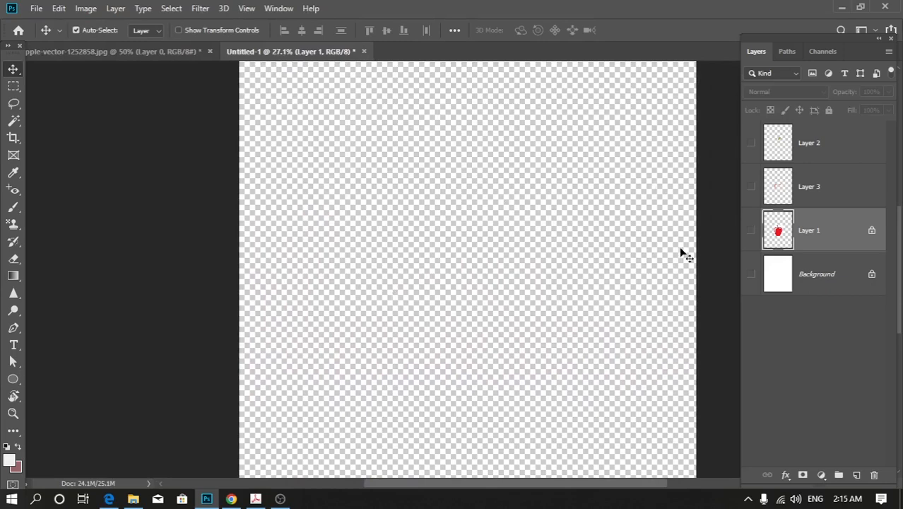
click(751, 232)
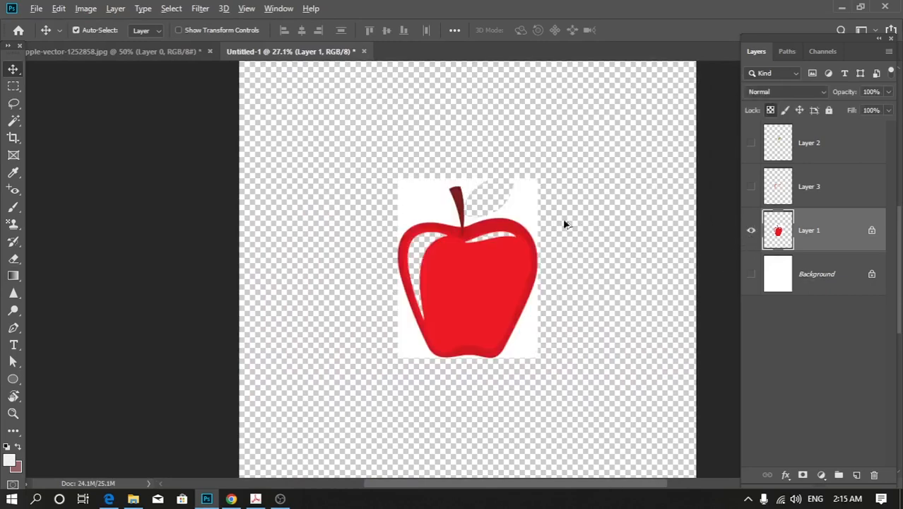
Paint light grey Brush strokes across the apple and its cutouts on the transparency-locked Layer 1.
scroll(543, 218, up, 3)
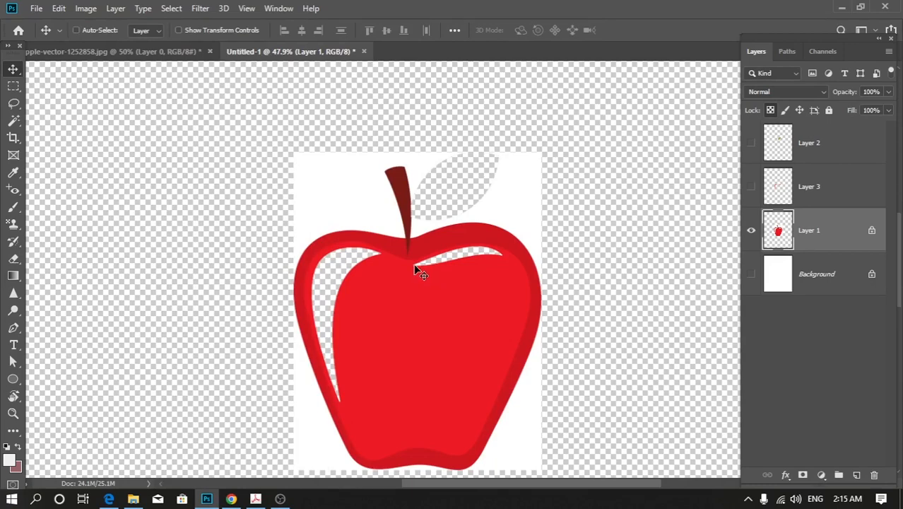
key(ctrl+minus)
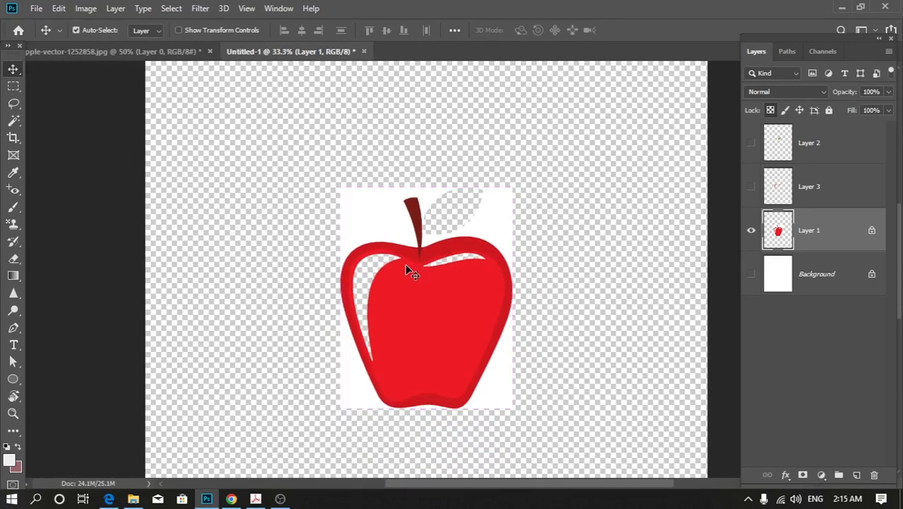
key(b)
mouse_move(354, 225)
mouse_down()
mouse_move(386, 229)
mouse_move(389, 328)
mouse_up()
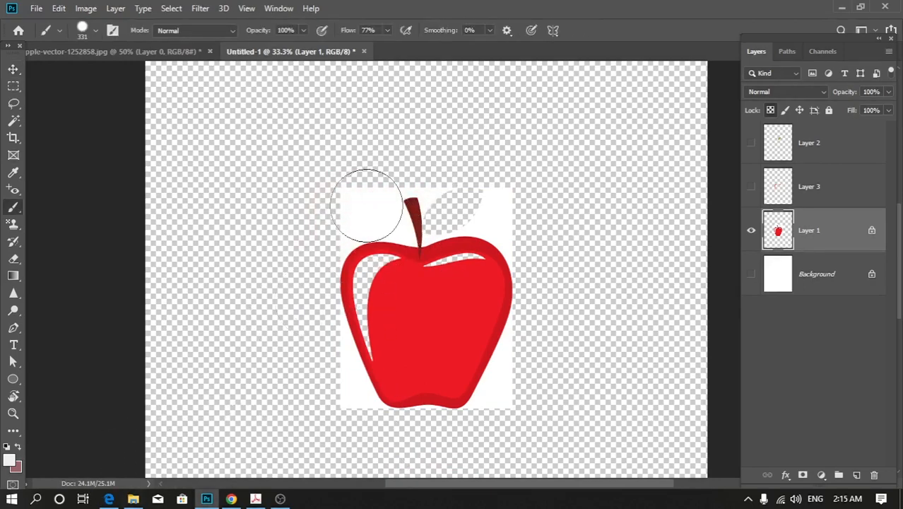
mouse_move(339, 192)
mouse_down()
mouse_move(303, 308)
mouse_move(413, 208)
mouse_move(347, 272)
mouse_move(414, 262)
mouse_move(403, 333)
mouse_move(452, 317)
mouse_up()
scroll(537, 258, up, 2)
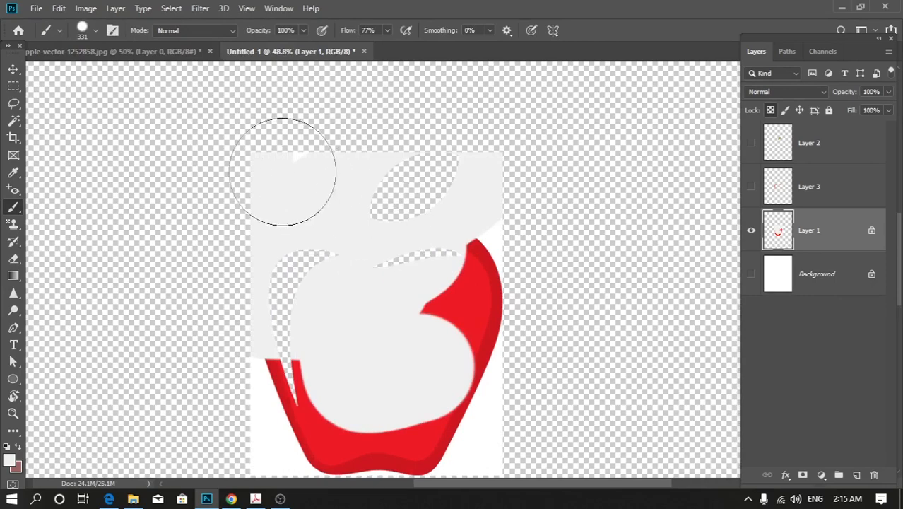
drag(395, 247, 463, 296)
drag(330, 348, 286, 381)
mouse_move(198, 495)
mouse_down()
mouse_move(377, 394)
mouse_move(506, 392)
mouse_move(488, 360)
mouse_move(498, 462)
mouse_move(178, 453)
mouse_up()
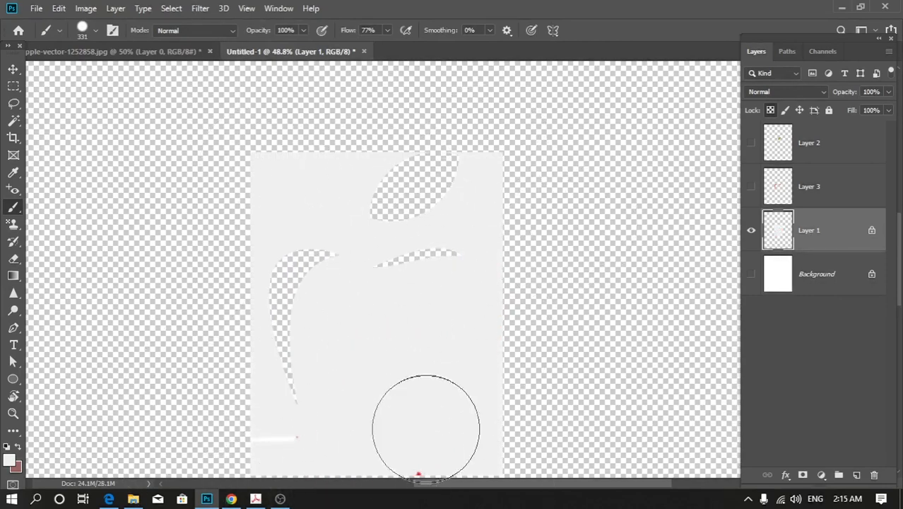
Undo all the grey brush strokes painted over the apple on Layer 1.
key(ctrl+z)
key(ctrl+z)
key(ctrl+z)
key(ctrl+z)
key(ctrl+z)
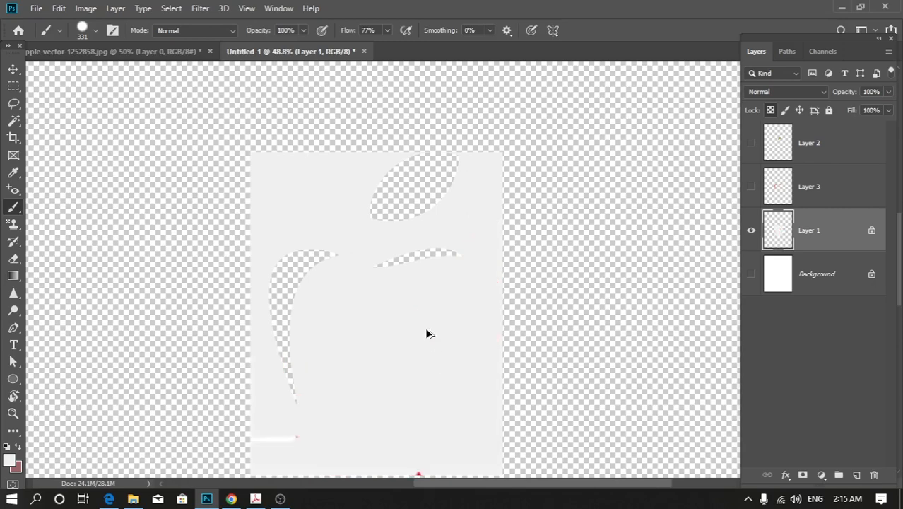
key(ctrl+z)
key(ctrl+z)
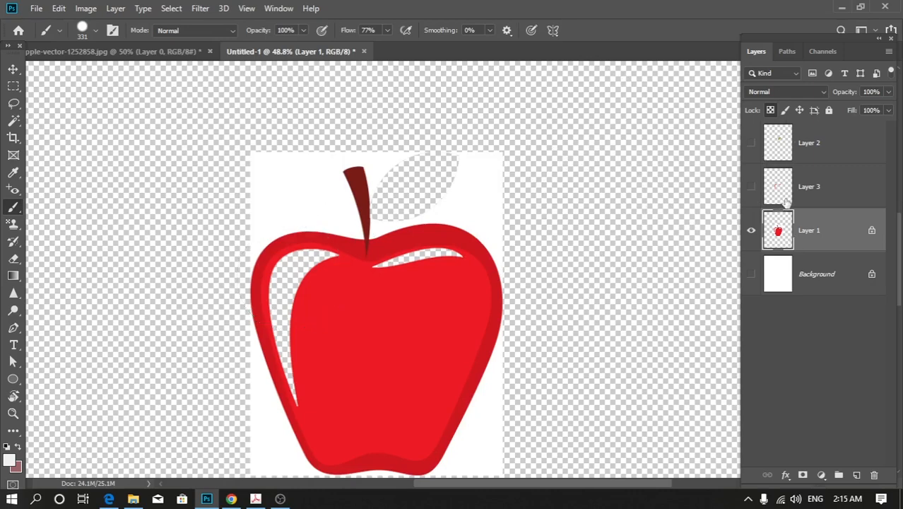
Hide Layer 1, show the orange highlight shapes on Layer 3, and lock that layer's image pixels.
click(751, 232)
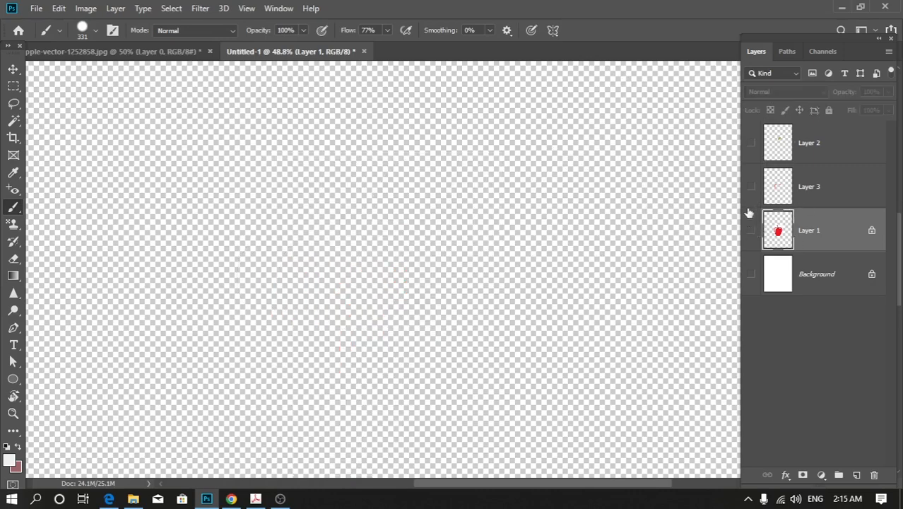
click(817, 199)
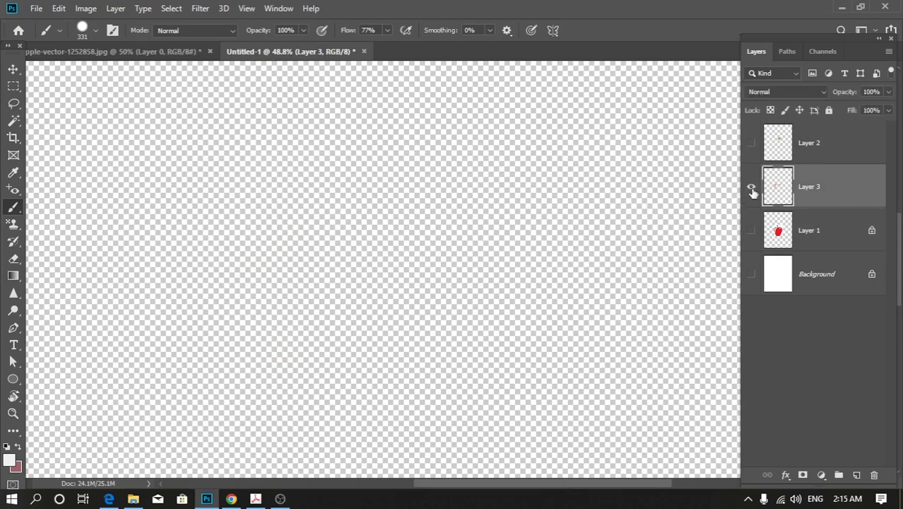
click(751, 186)
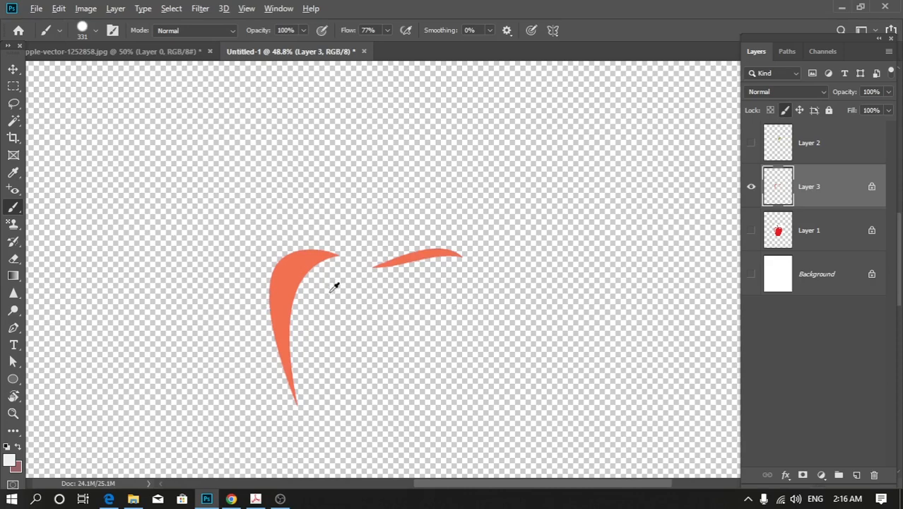
Rotate the highlight shapes on the pixel-locked Layer 3 by about -38° with Free Transform, and undo the rotation.
scroll(353, 311, down, 3)
click(12, 70)
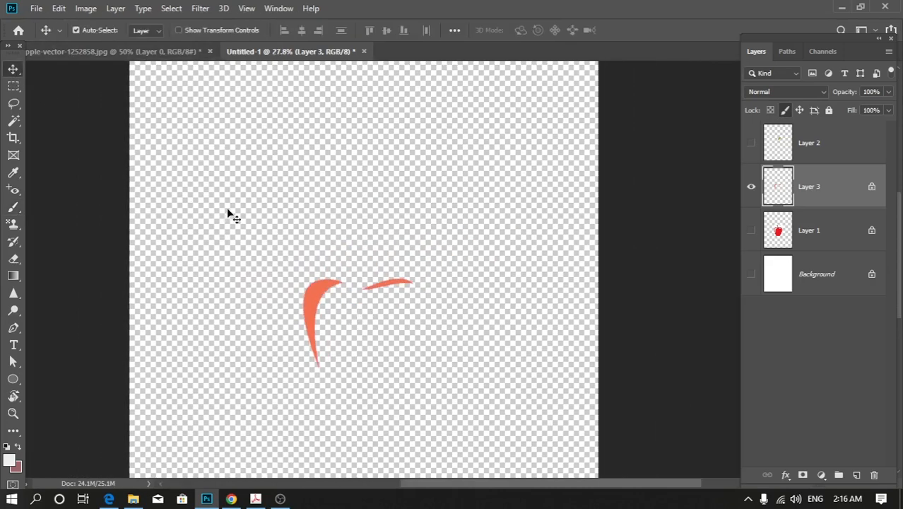
key(ctrl+t)
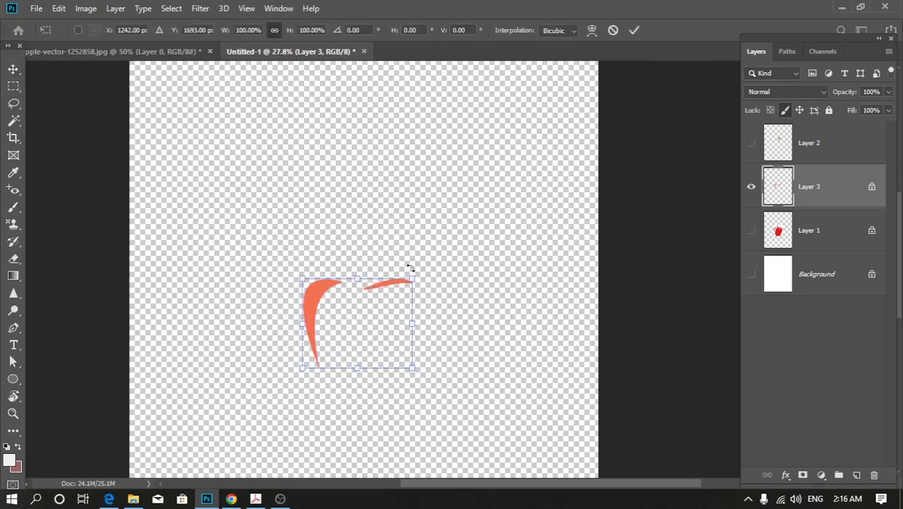
drag(429, 259, 376, 216)
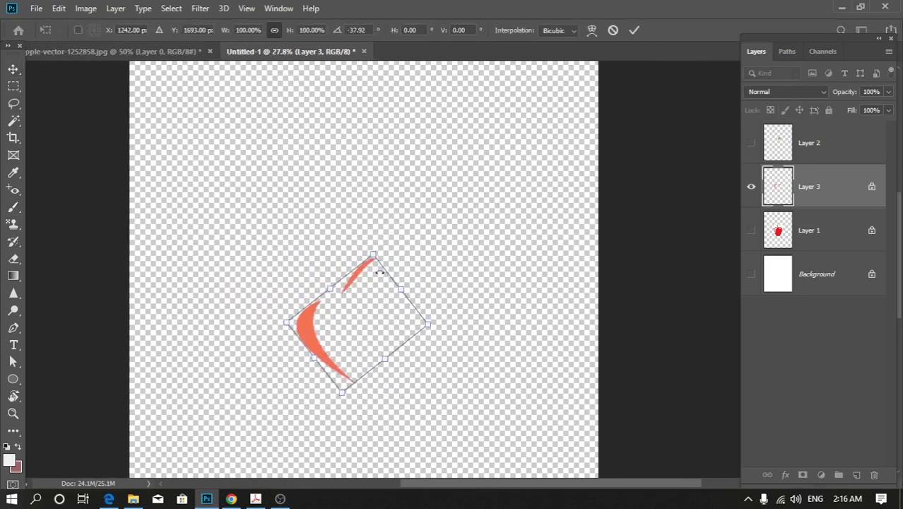
scroll(376, 299, up, 1)
scroll(376, 299, up, 1)
drag(373, 234, 377, 198)
key(ctrl+z)
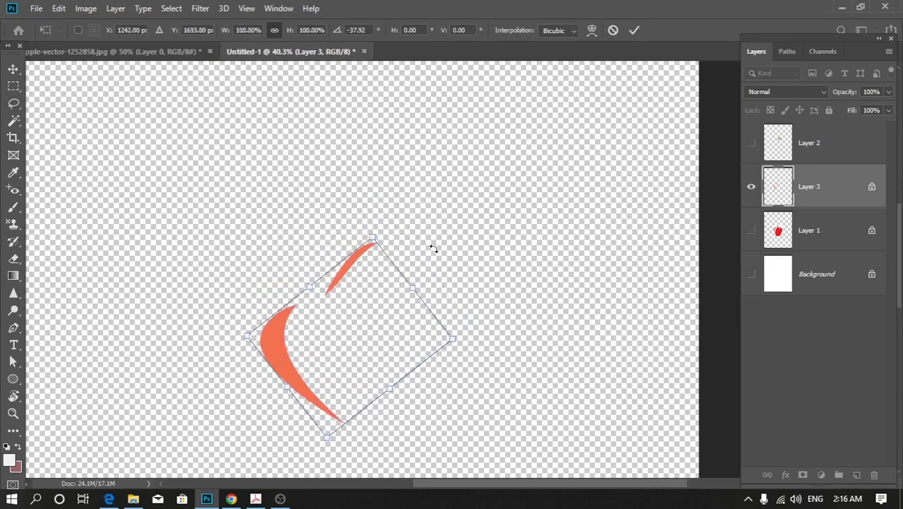
key(Return)
key(ctrl+z)
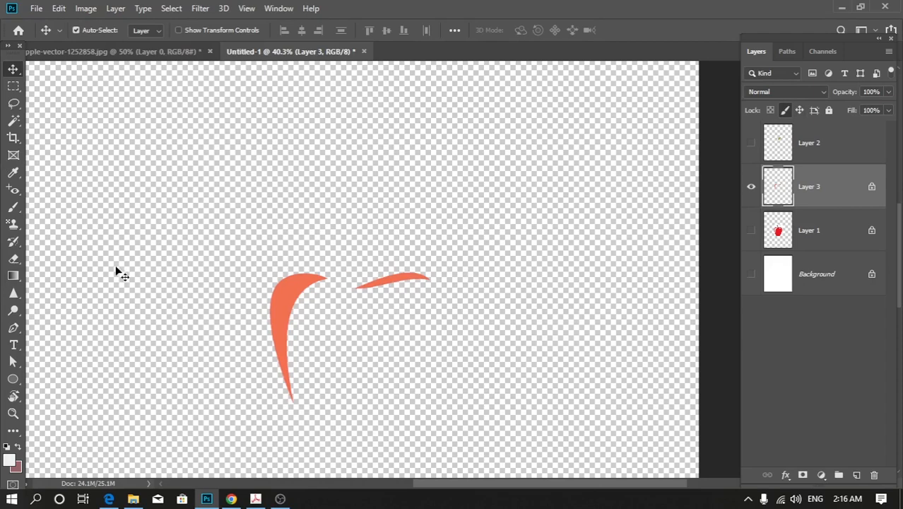
drag(270, 217, 301, 297)
drag(220, 203, 353, 387)
click(13, 378)
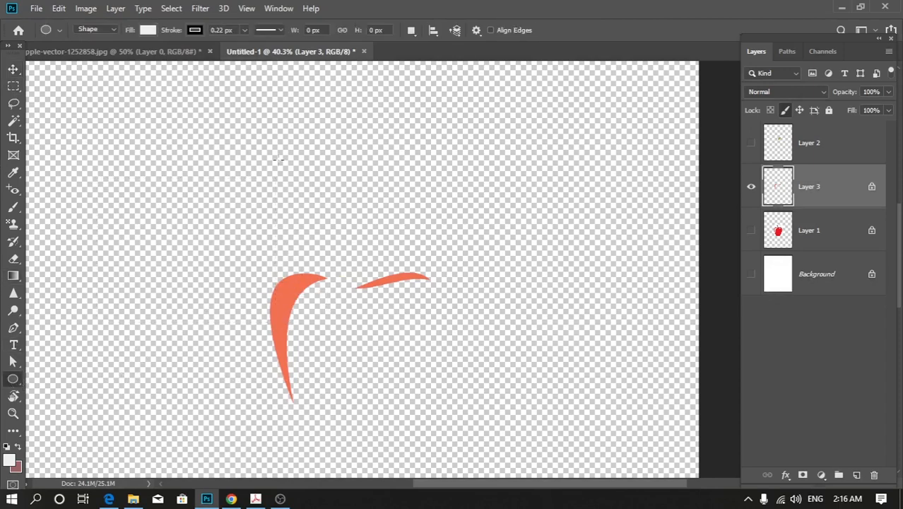
click(12, 69)
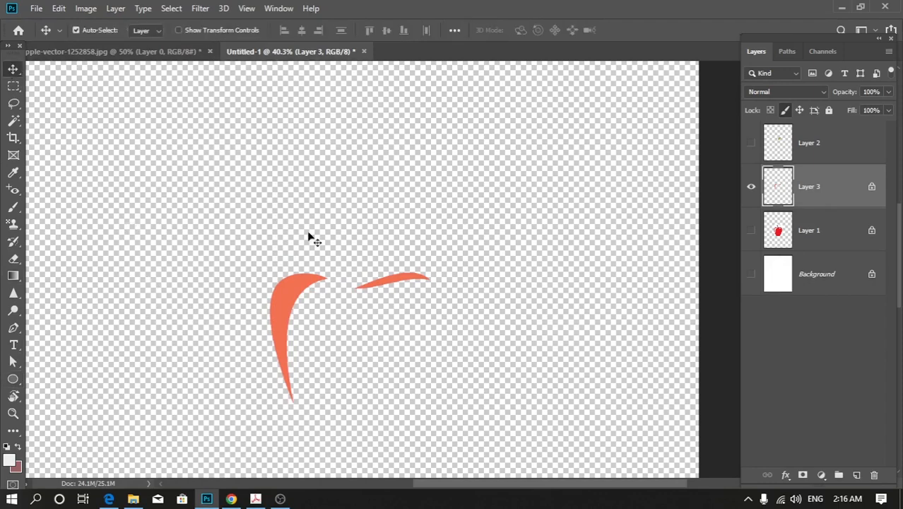
Try to paint with the Brush on and around the highlight shapes of the pixel-locked Layer 3.
key(b)
click(297, 282)
click(429, 194)
click(242, 232)
click(435, 193)
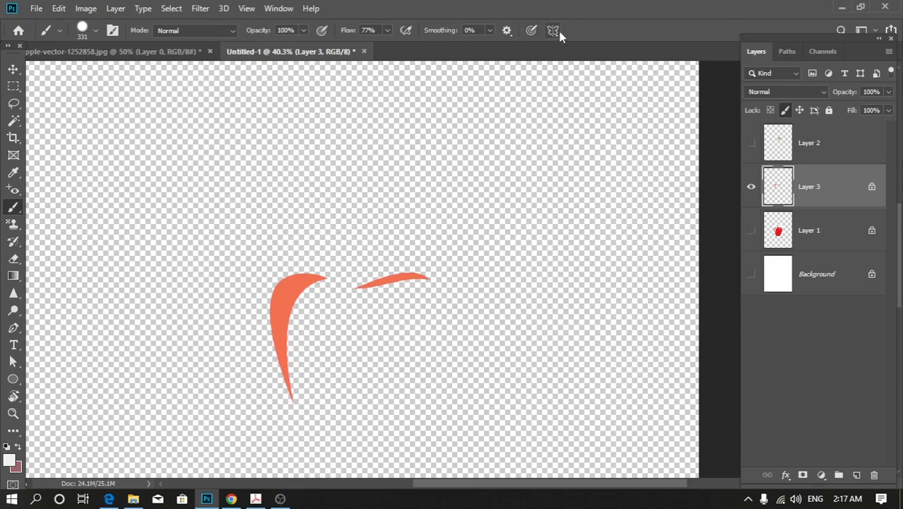
Hide Layer 3, show the green leaf on Layer 2, and lock that layer's position.
click(814, 145)
click(750, 187)
click(751, 143)
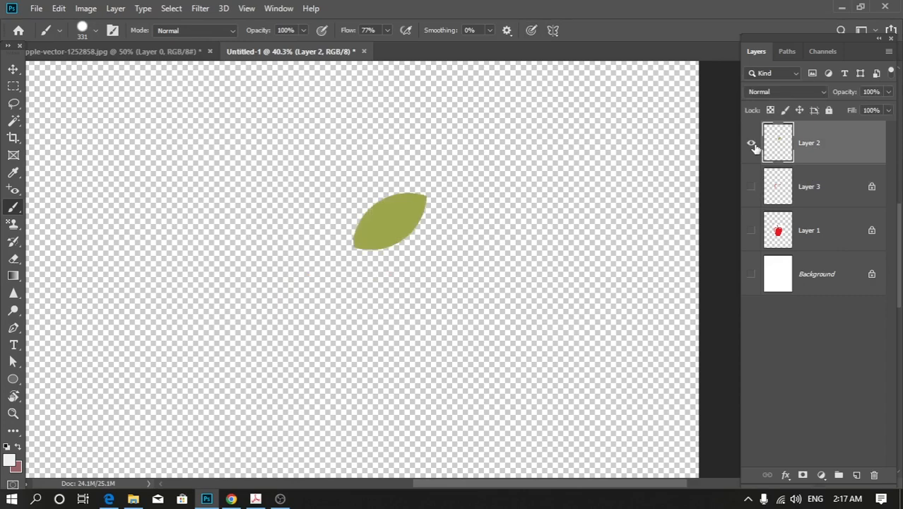
scroll(396, 183, up, 4)
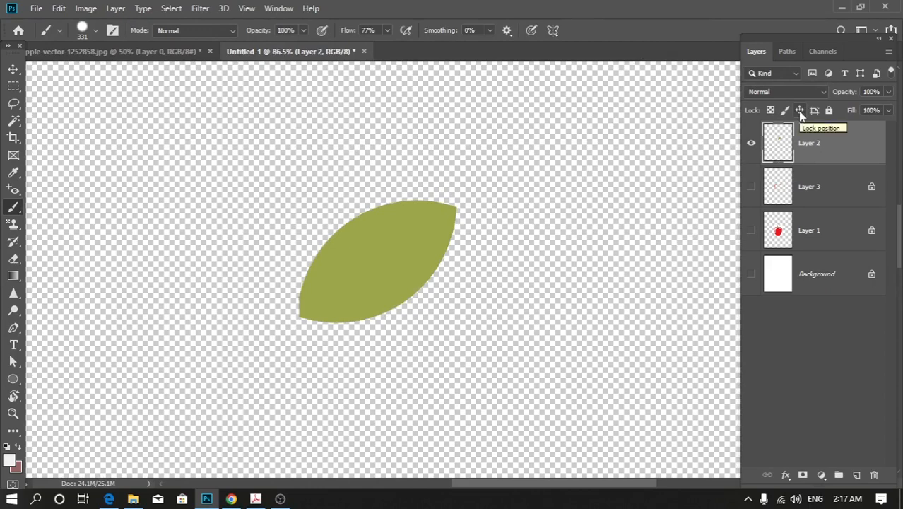
click(800, 110)
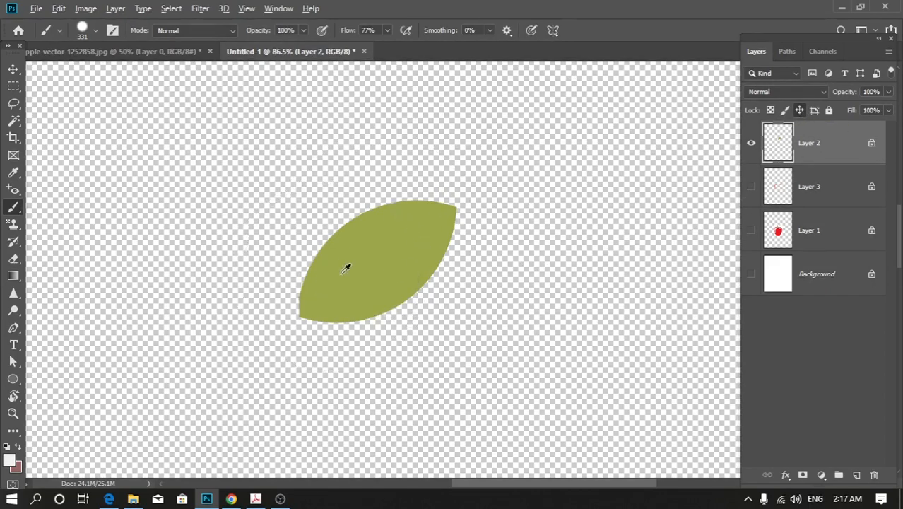
Try to move the green leaf on the position-locked Layer 2 with the Move tool.
scroll(346, 267, down, 2)
scroll(346, 267, down, 1)
click(13, 69)
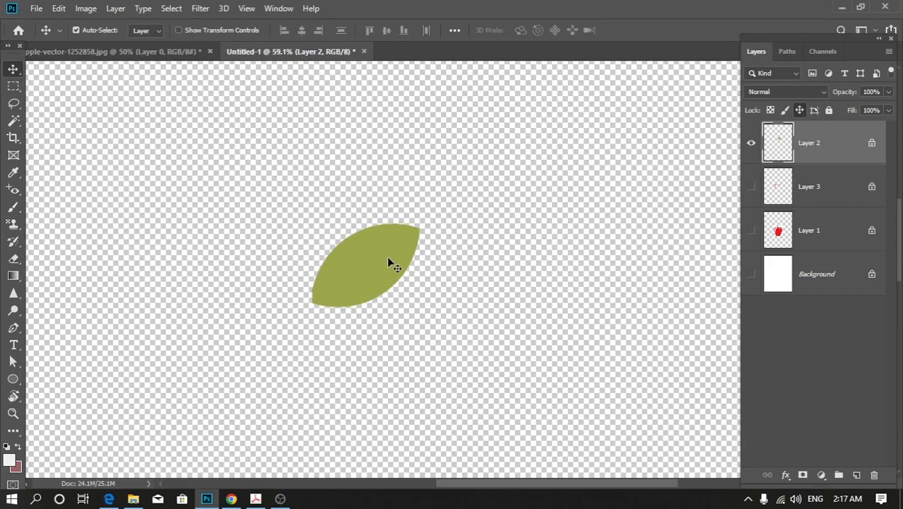
mouse_move(390, 245)
mouse_down()
mouse_move(311, 265)
mouse_move(344, 287)
mouse_move(339, 292)
mouse_up()
drag(363, 276, 363, 317)
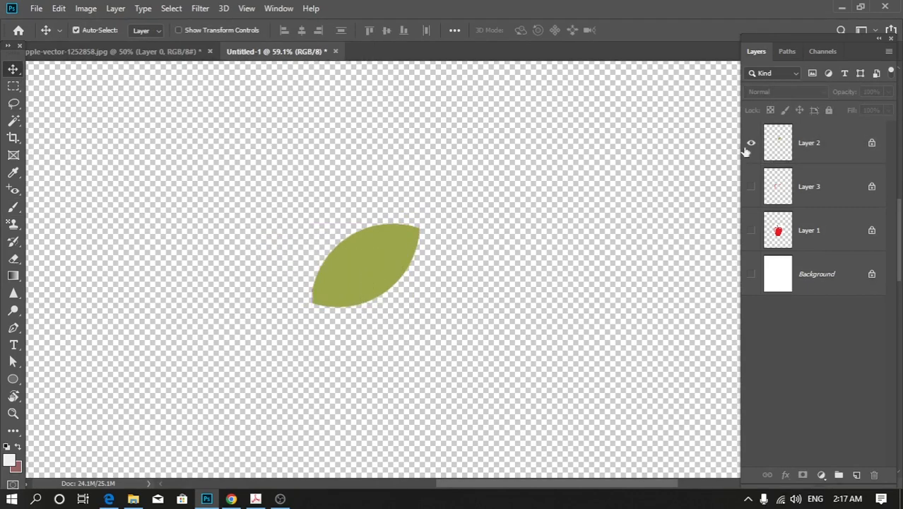
click(820, 156)
drag(357, 286, 334, 308)
Select Layer 2 and paint light grey Brush strokes over and around the leaf.
click(830, 144)
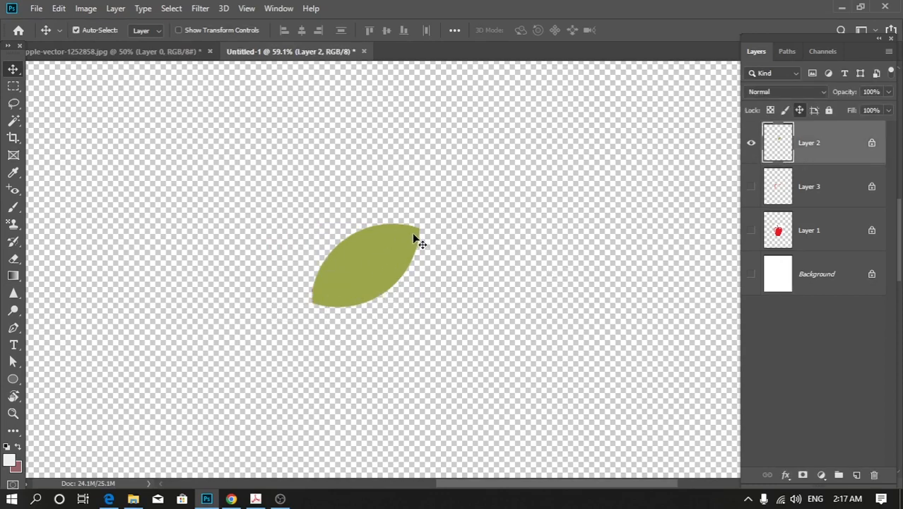
key(b)
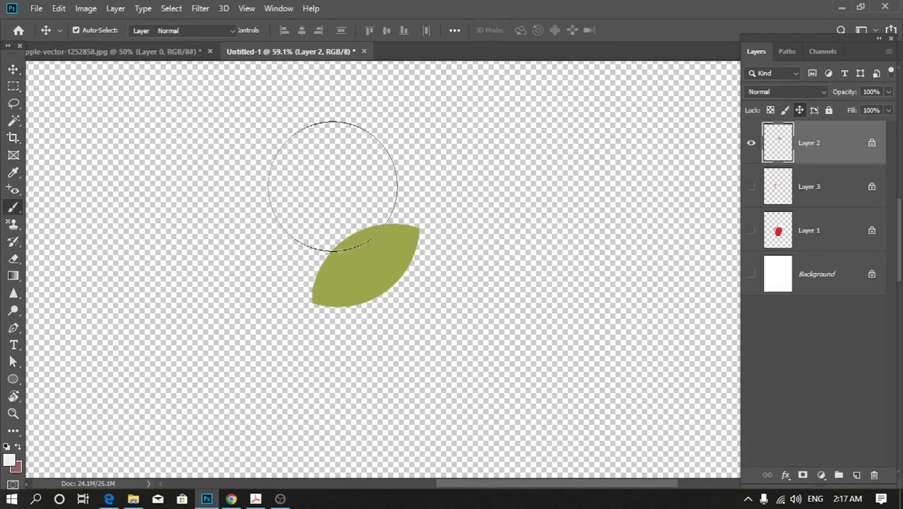
drag(329, 196, 353, 291)
mouse_move(399, 261)
mouse_down()
mouse_move(223, 289)
mouse_move(411, 262)
mouse_move(361, 394)
mouse_move(208, 404)
mouse_up()
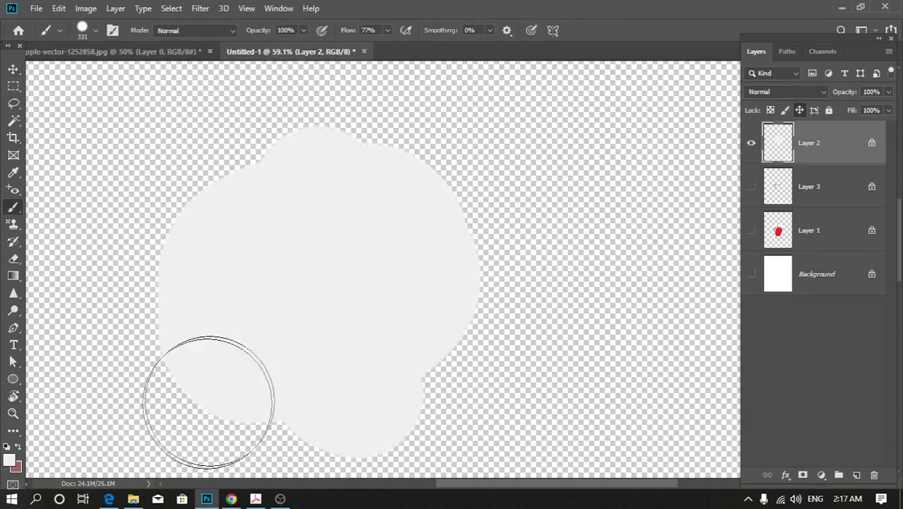
Set the foreground colour to ff0000 and paint red Brush strokes over the grey area on Layer 2.
click(9, 460)
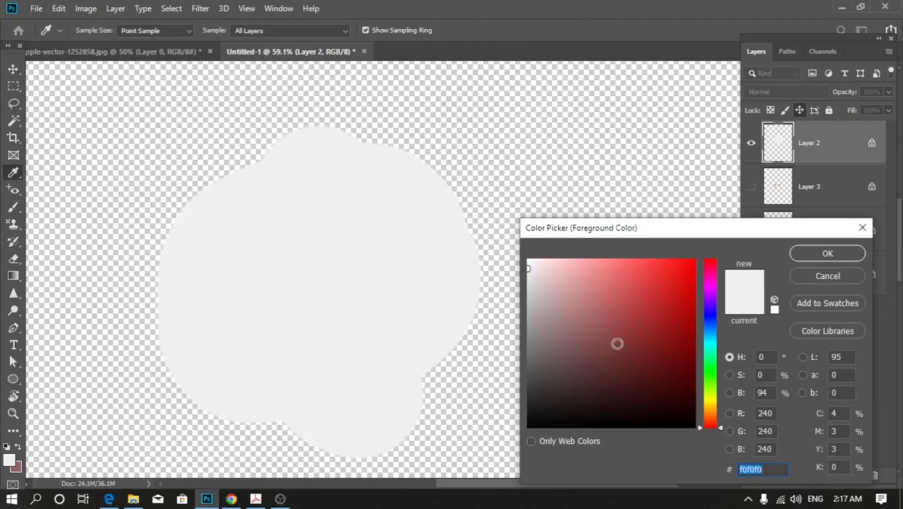
text(ff0000)
click(827, 254)
mouse_move(222, 161)
mouse_down()
mouse_move(232, 262)
mouse_move(161, 383)
mouse_move(170, 395)
mouse_up()
Cut a tall rectangular hole into the red paint on Layer 2 using a marquee selection, and deselect.
click(13, 85)
drag(198, 177, 302, 345)
key(Delete)
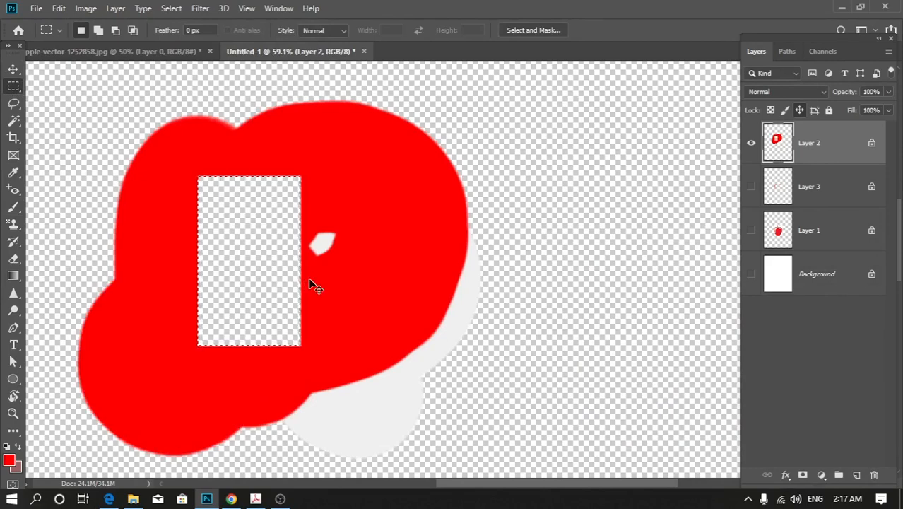
key(ctrl+d)
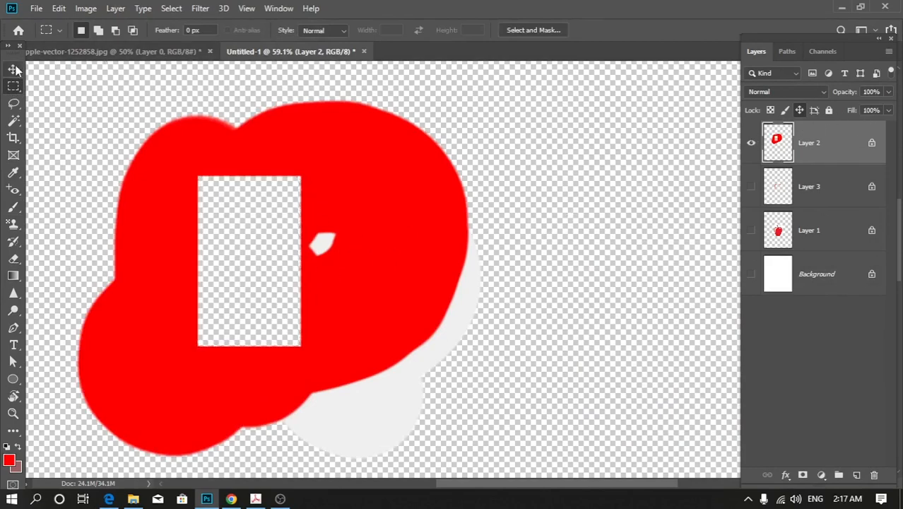
Try to move the red painted shape on the position-locked Layer 2.
key(v)
drag(363, 237, 226, 283)
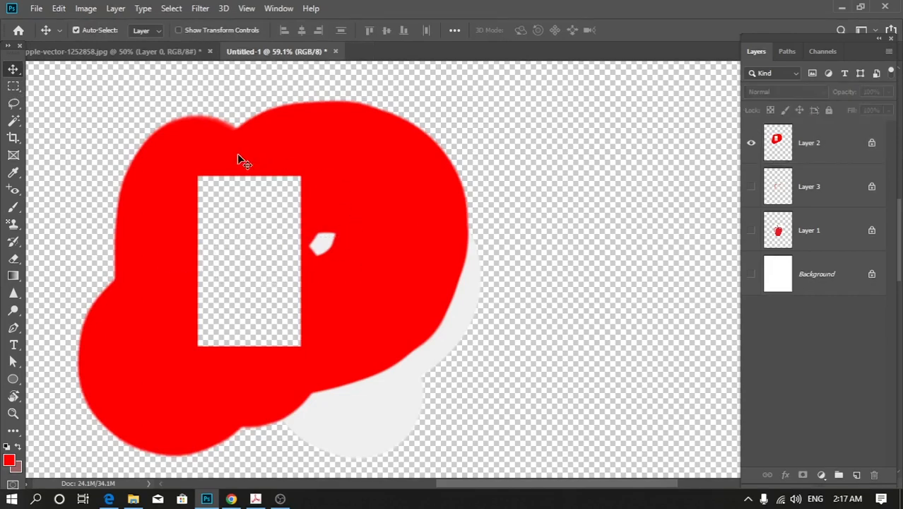
scroll(342, 189, down, 2)
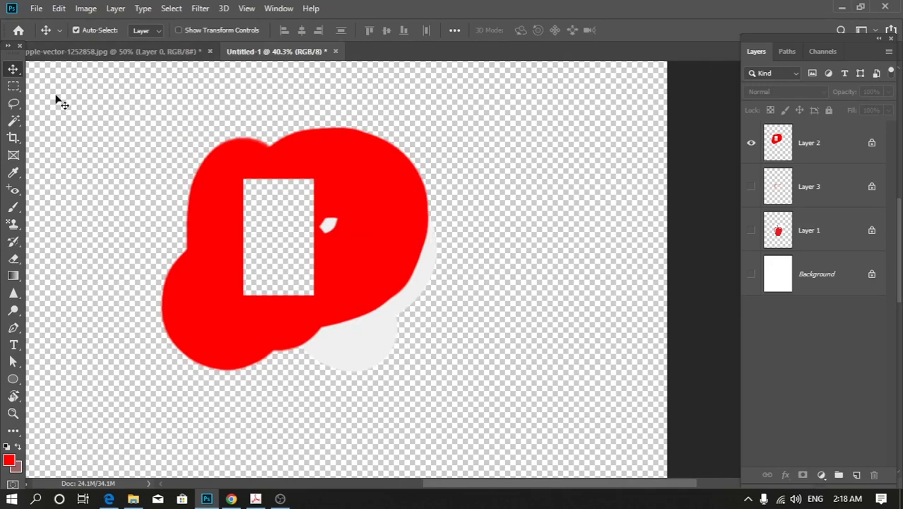
Enclose the entire painted shape in a rectangular marquee selection and try to move the selected artwork.
click(13, 86)
drag(135, 92, 489, 430)
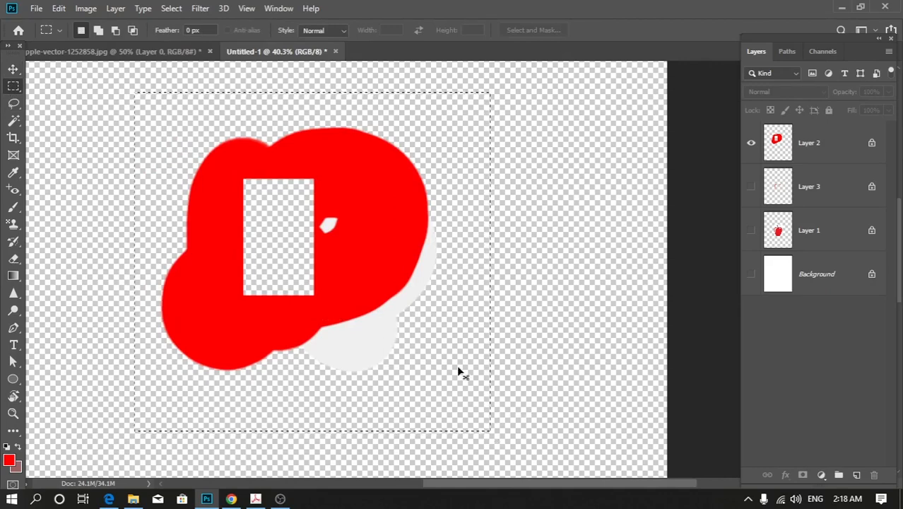
key(v)
click(415, 241)
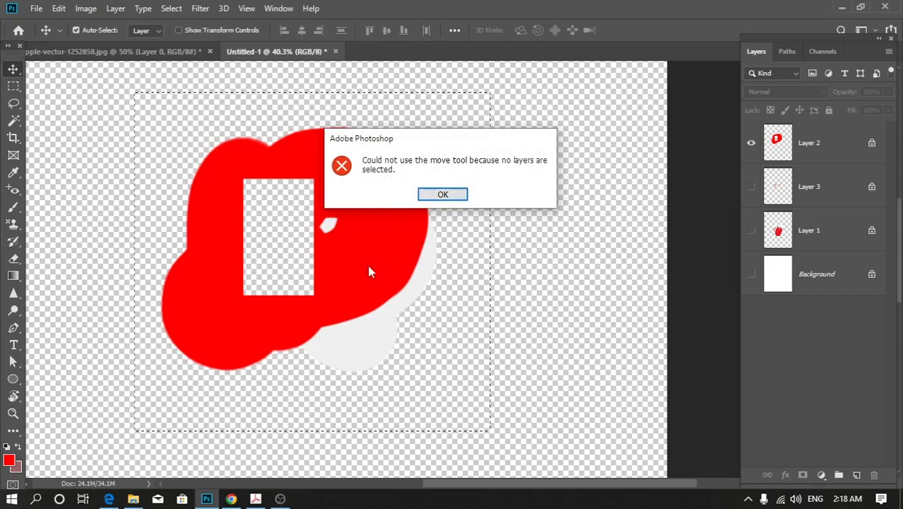
click(442, 193)
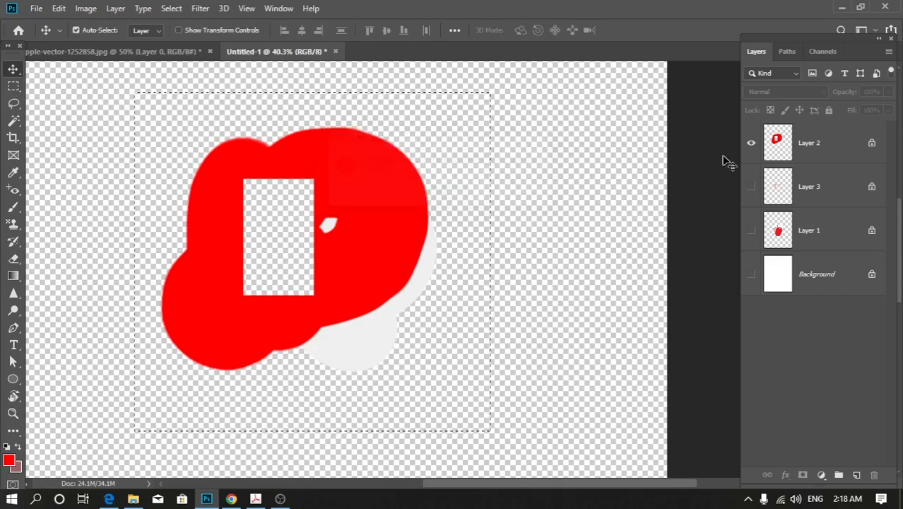
Delete the selected artwork from Layer 2 and undo the deletion.
click(840, 145)
key(ctrl+d)
key(Delete)
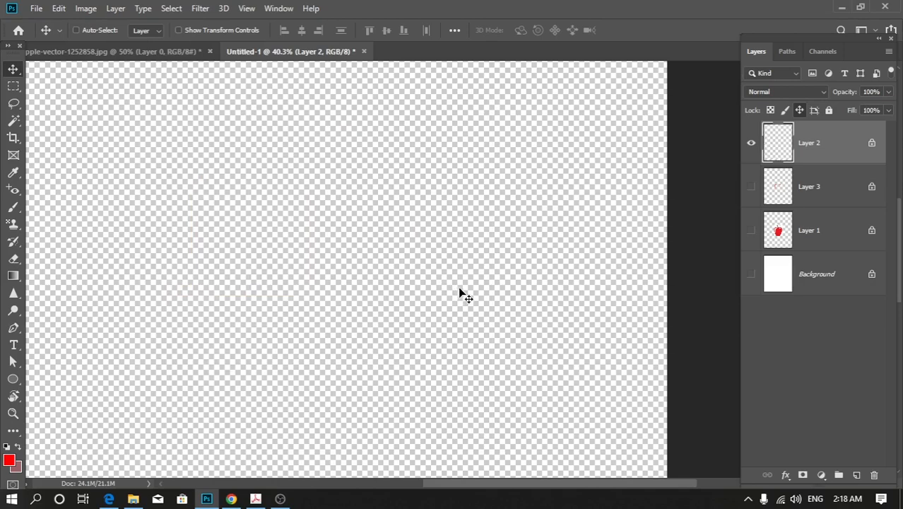
key(ctrl+z)
With Auto-Select on, try once more to move Layer 2's painted shape, and reselect that layer.
click(76, 30)
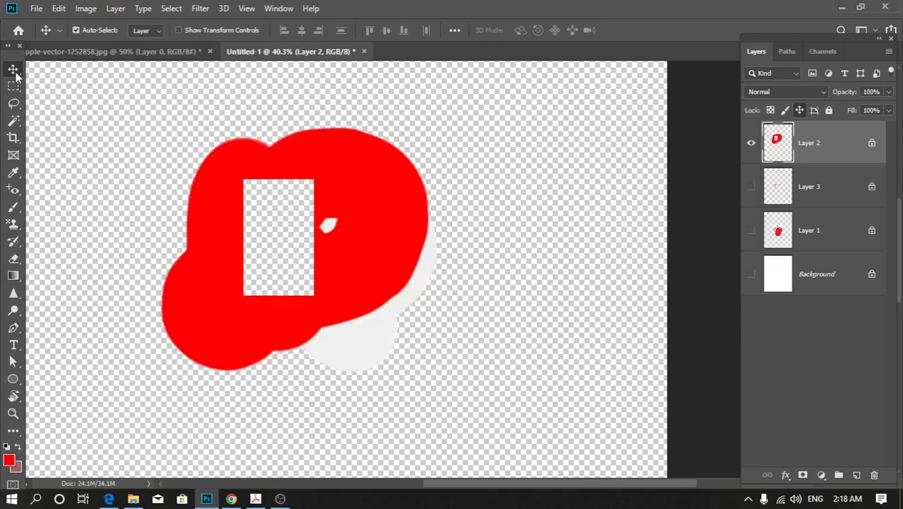
drag(268, 161, 338, 203)
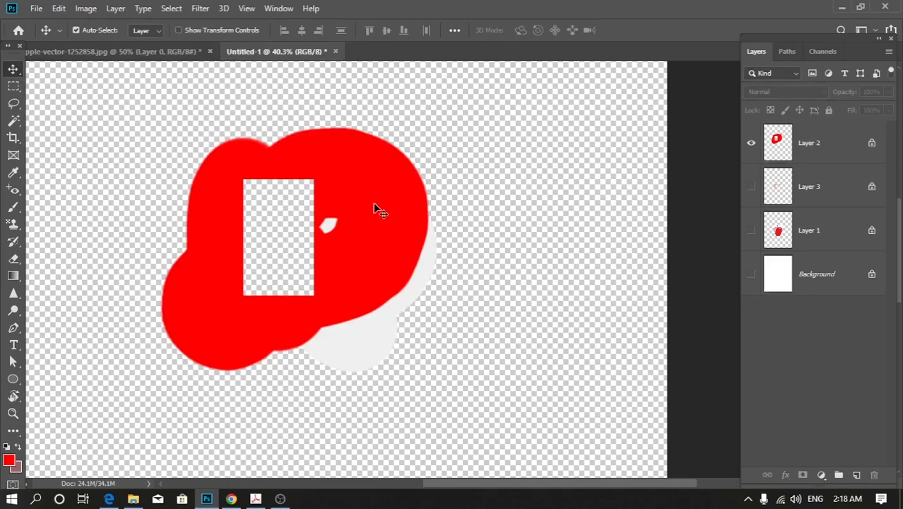
click(805, 144)
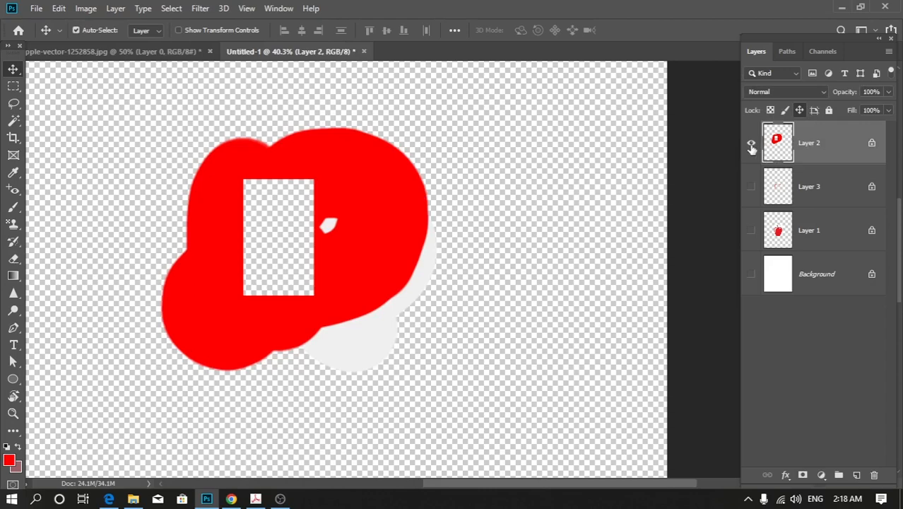
Hide Layer 2, select Layer 3 and show its highlight shapes.
click(750, 145)
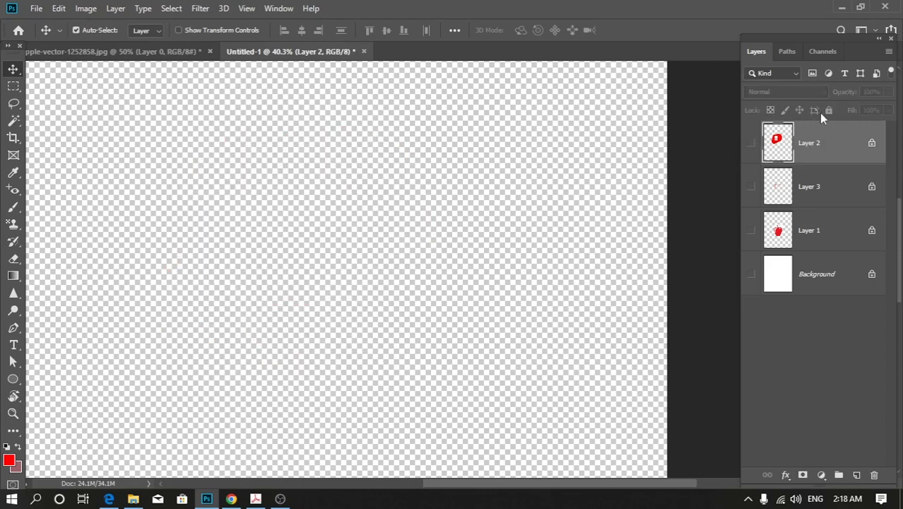
click(788, 191)
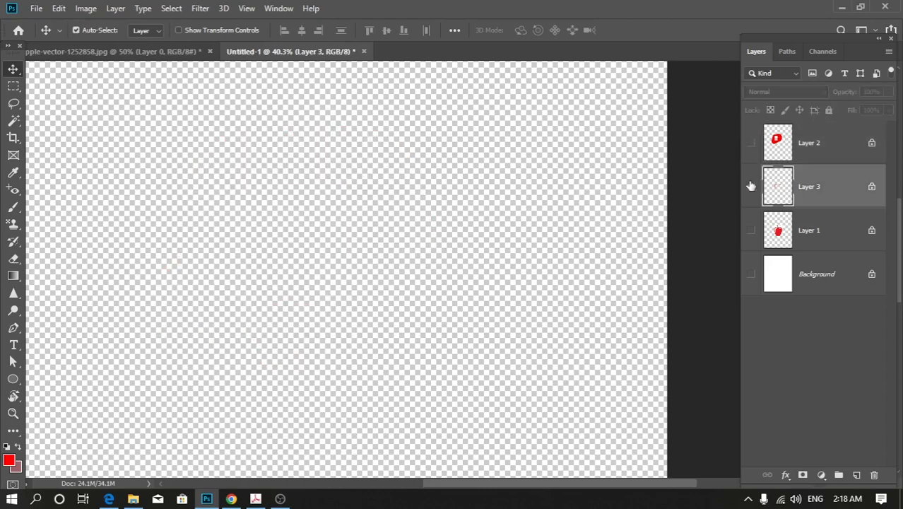
click(750, 186)
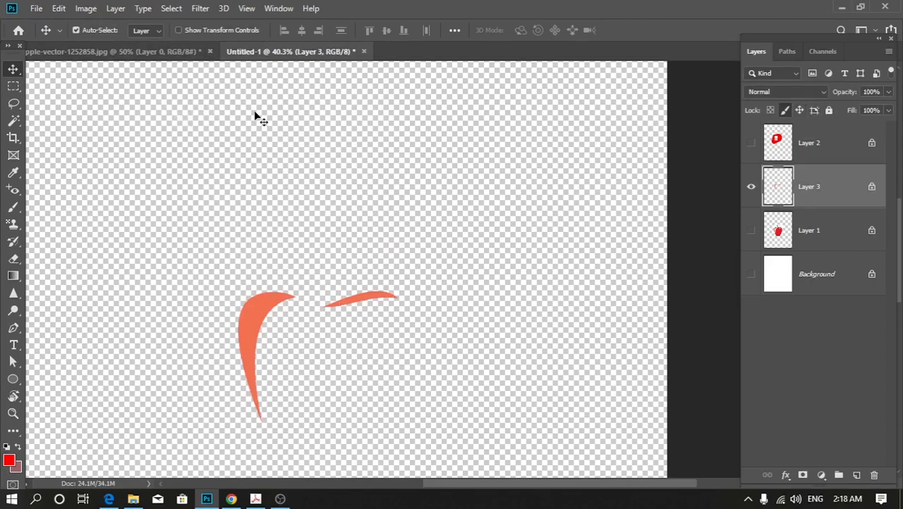
Create a new 1044 x 927 px document at 300 pixels/inch with artboards enabled and a white background.
click(33, 9)
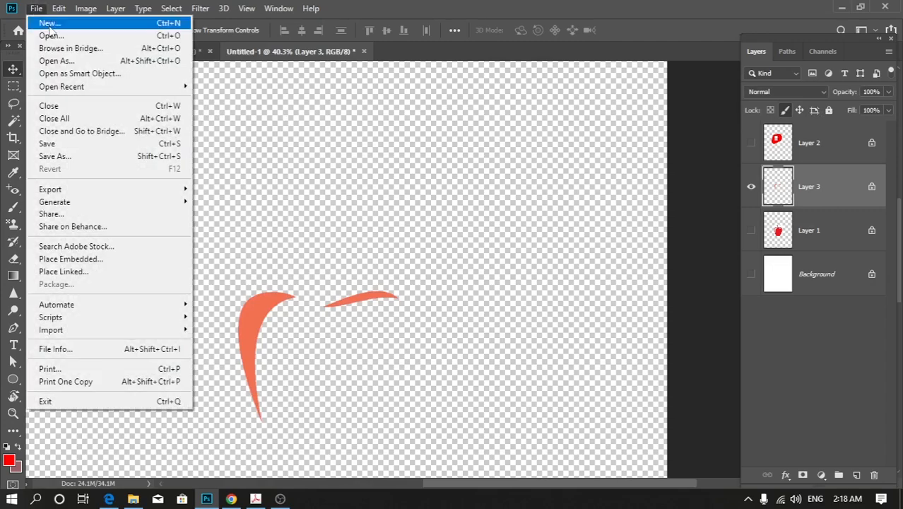
click(51, 27)
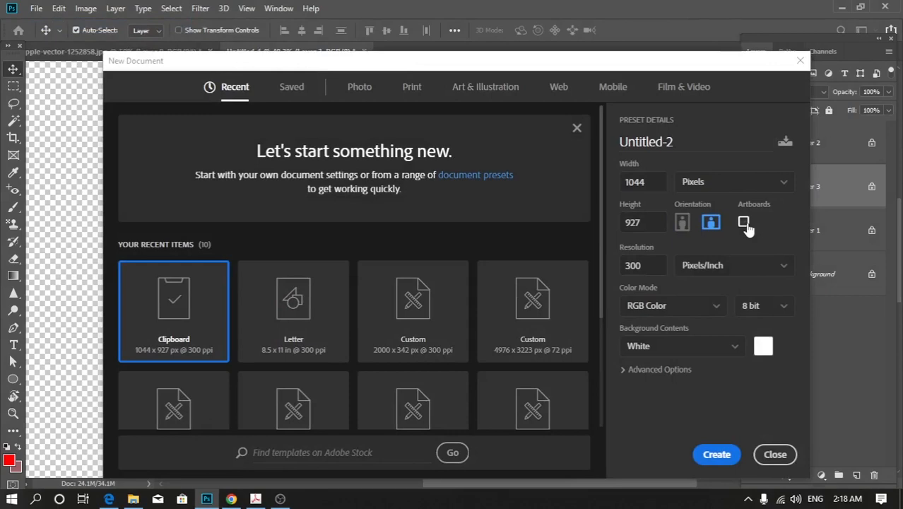
click(712, 455)
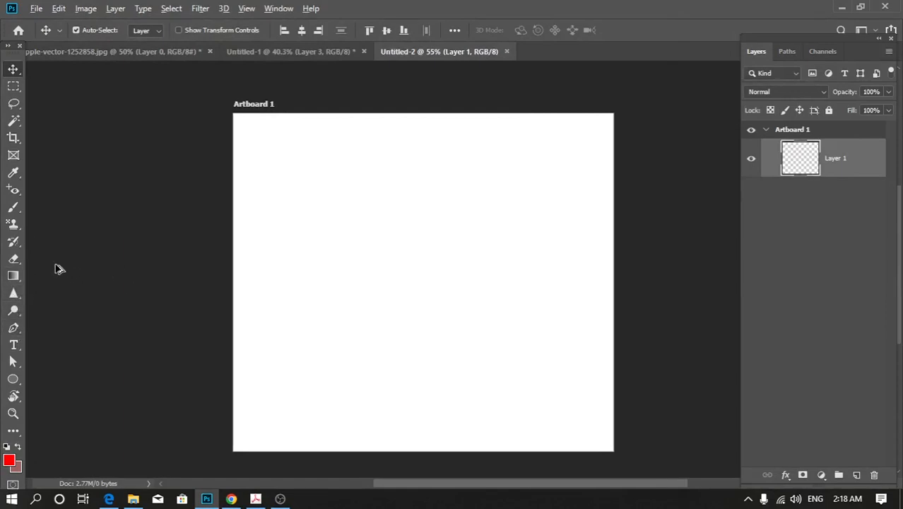
Draw a red ellipse about 340 by 357 px left of the artboard's centre and dismiss its shape properties.
scroll(56, 266, down, 1)
click(13, 379)
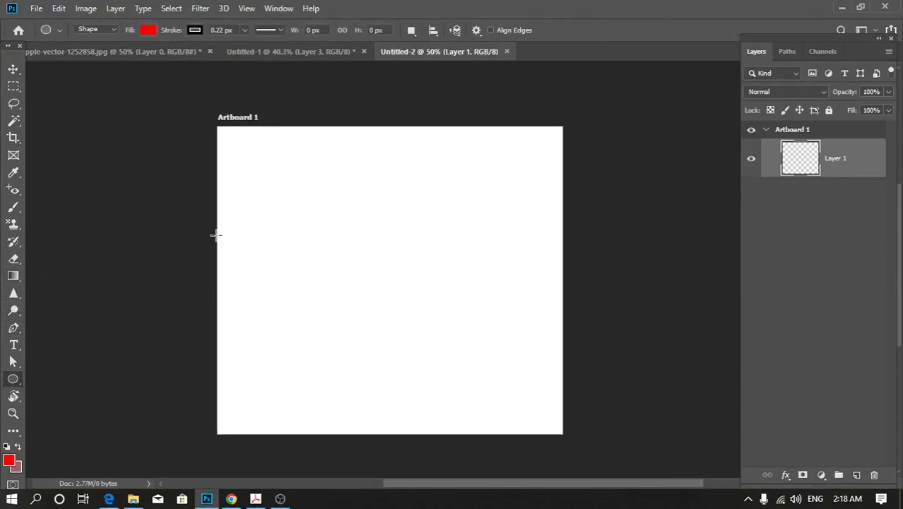
drag(285, 199, 396, 315)
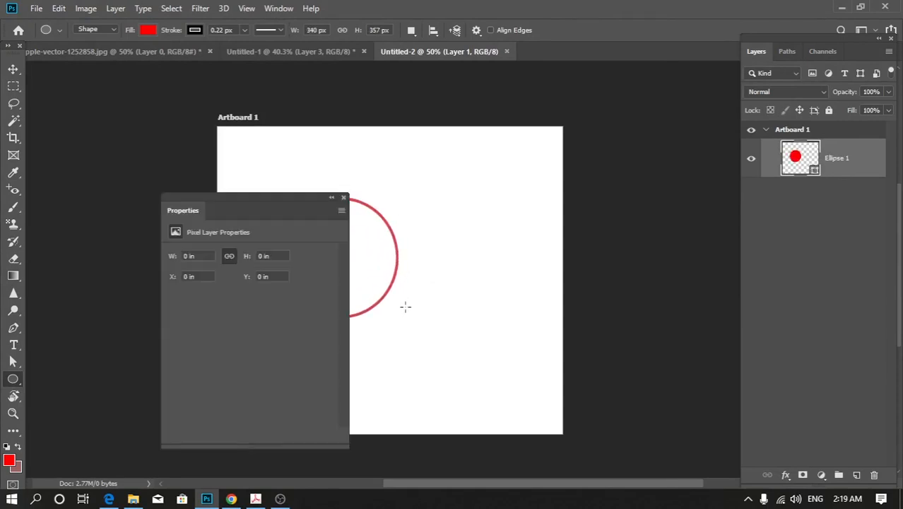
click(344, 198)
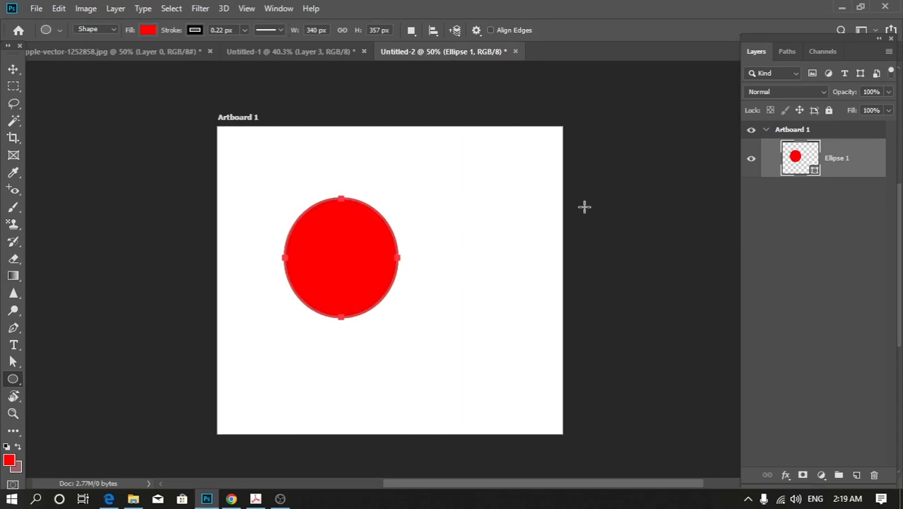
Draw a 15-sided polygon about 241 by 242 px near the artboard's upper right and move it straight down to the lower right.
right_click(14, 380)
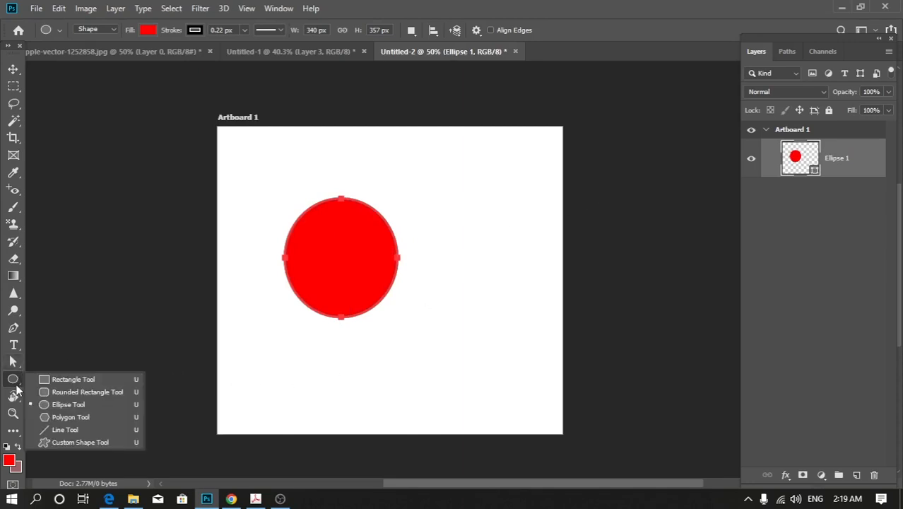
click(61, 418)
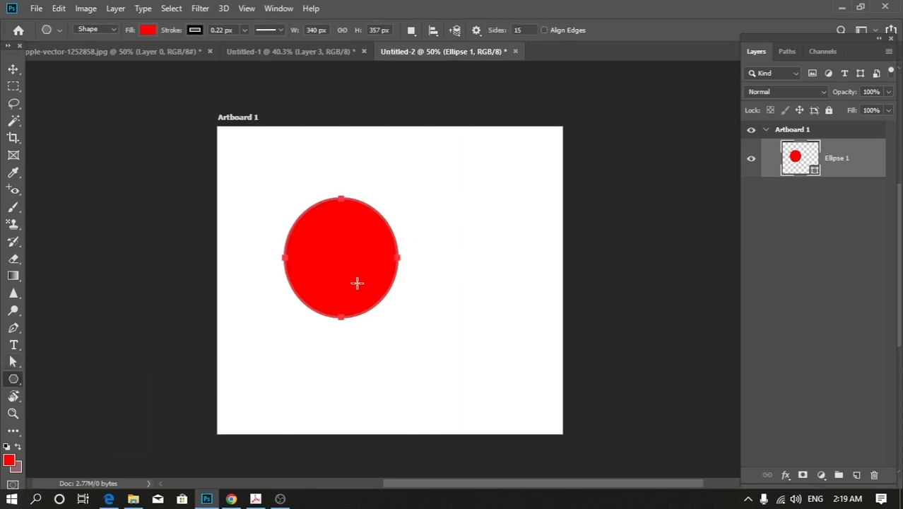
mouse_move(461, 192)
mouse_down()
mouse_move(536, 308)
mouse_move(494, 220)
mouse_up()
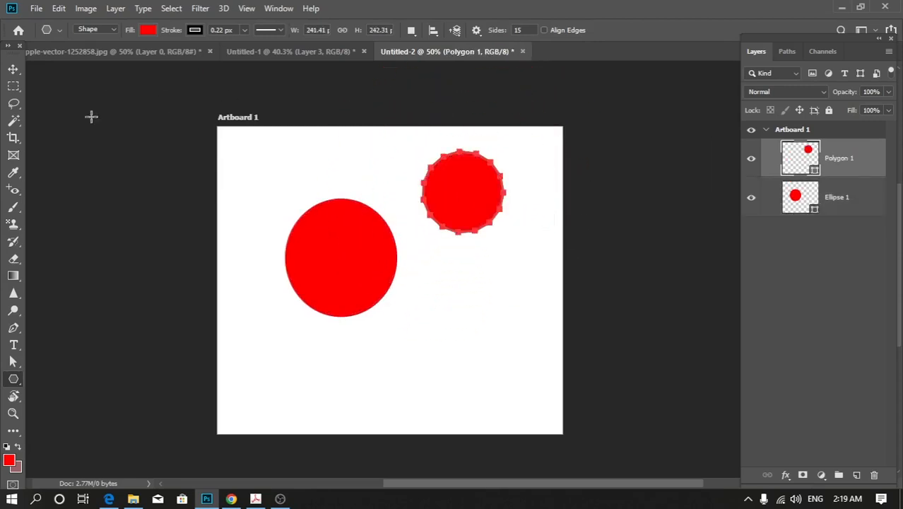
click(14, 68)
drag(480, 189, 478, 364)
Change the polygon's fill colour to green.
key(a)
click(459, 375)
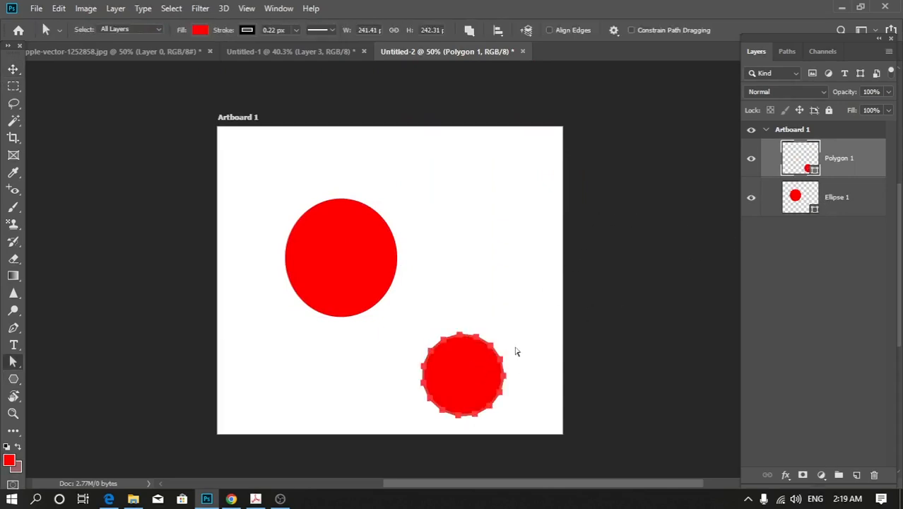
click(200, 29)
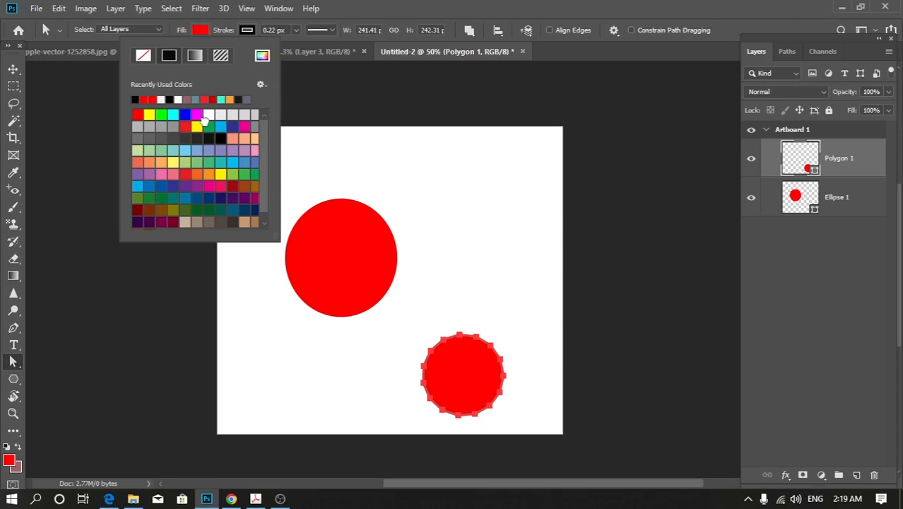
click(208, 126)
click(13, 69)
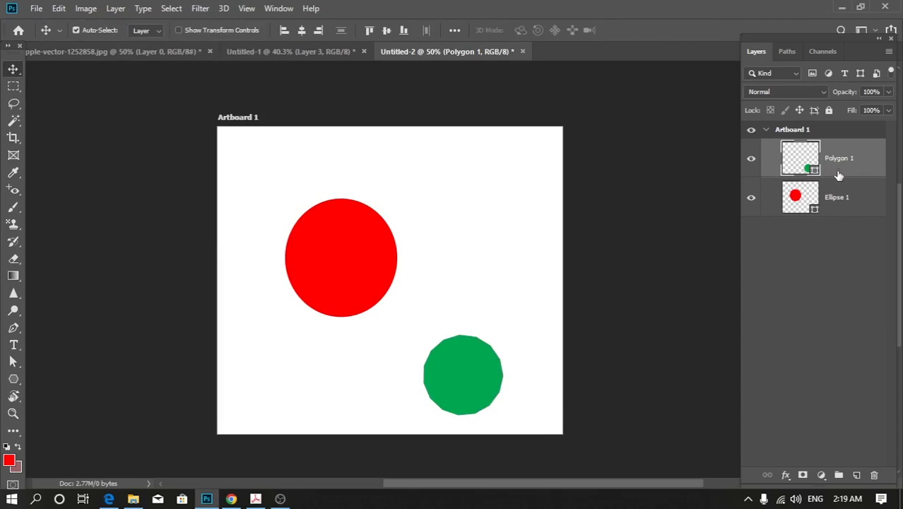
Scale Polygon 1 up to about 205% from its lower-left corner with Free Transform.
click(830, 262)
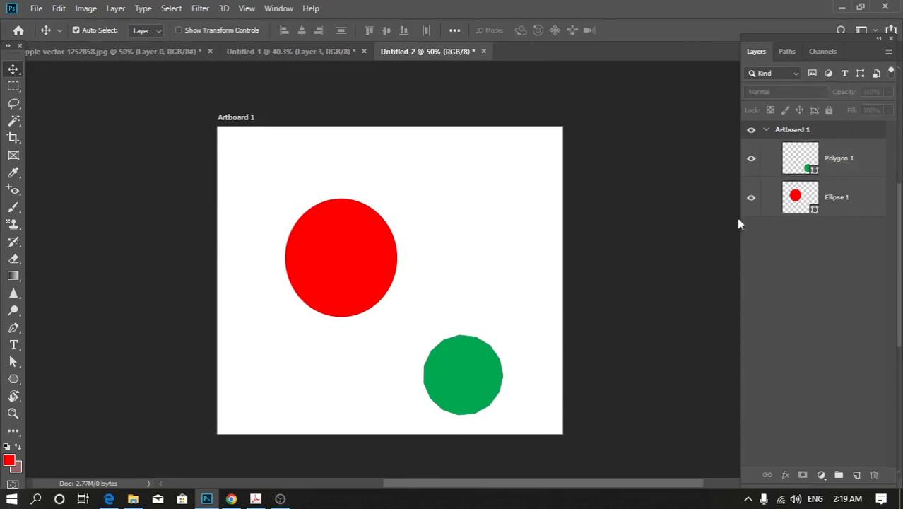
click(835, 169)
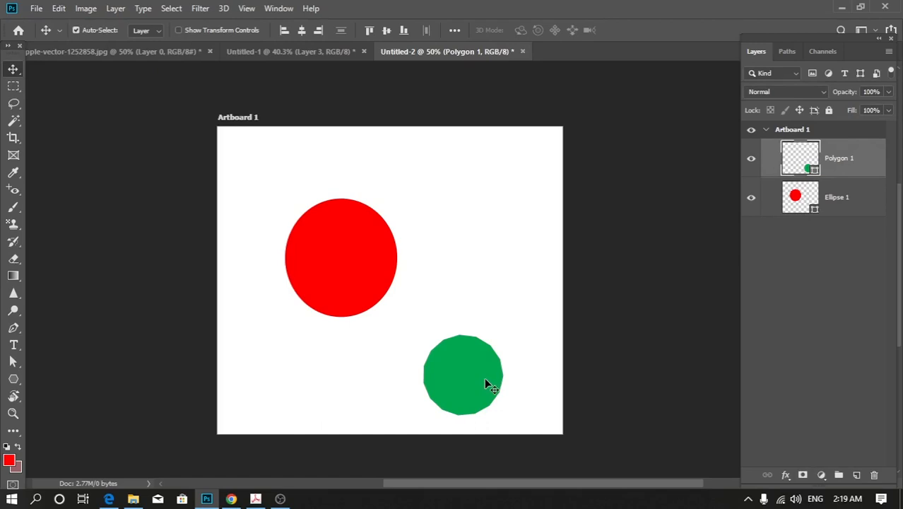
key(ctrl+t)
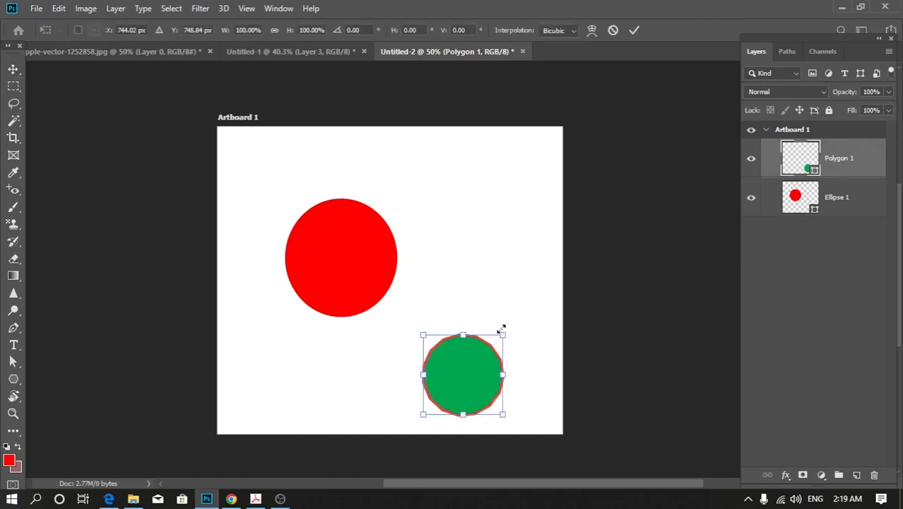
drag(503, 336, 623, 287)
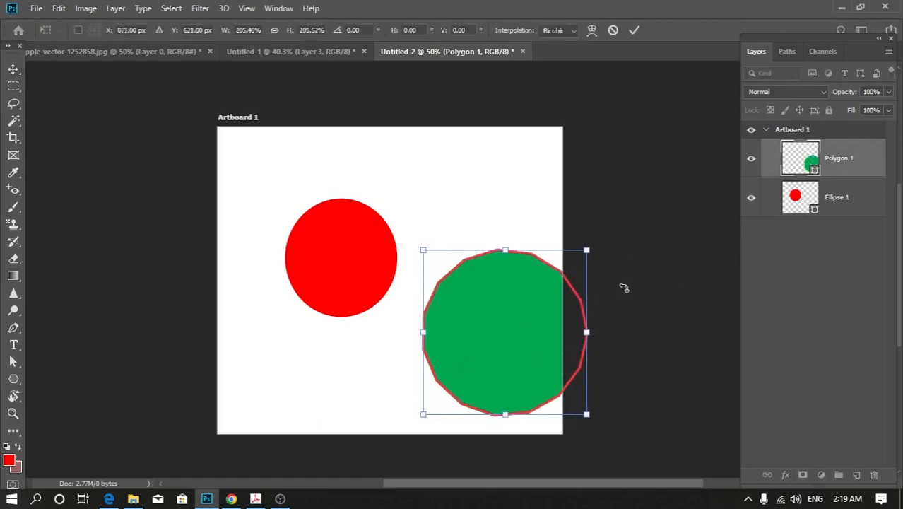
key(Return)
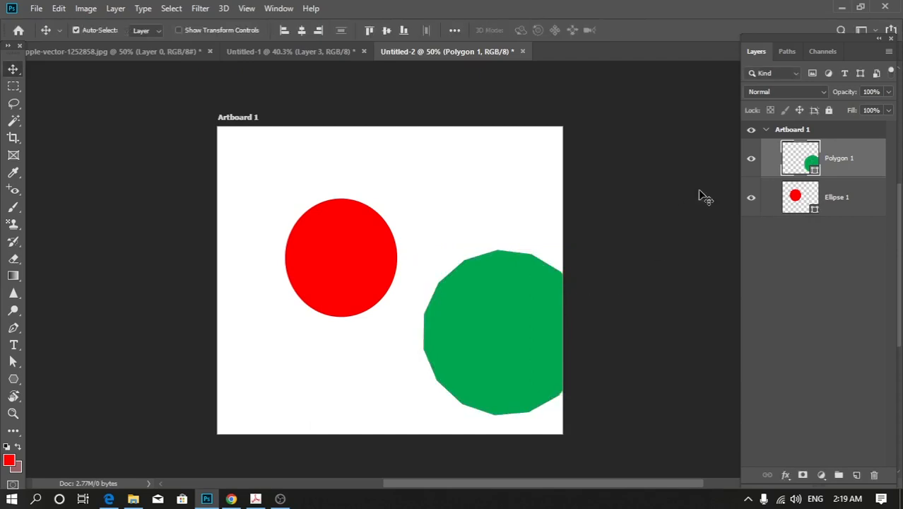
Lock Polygon 1 against auto-nesting and move the green polygon beyond the artboard's right edge.
click(817, 257)
click(842, 199)
click(840, 165)
drag(540, 320, 694, 324)
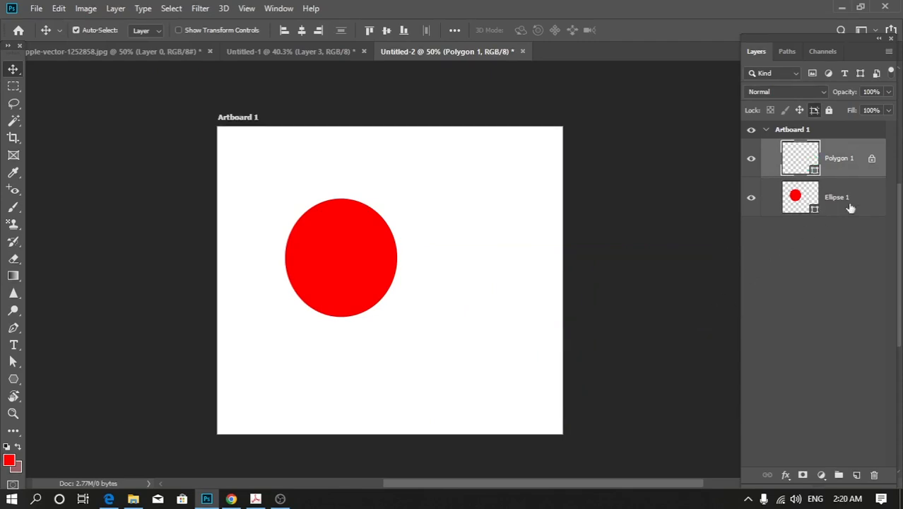
Select the unlocked Ellipse 1 layer and move the red ellipse off the artboard's left side.
click(799, 308)
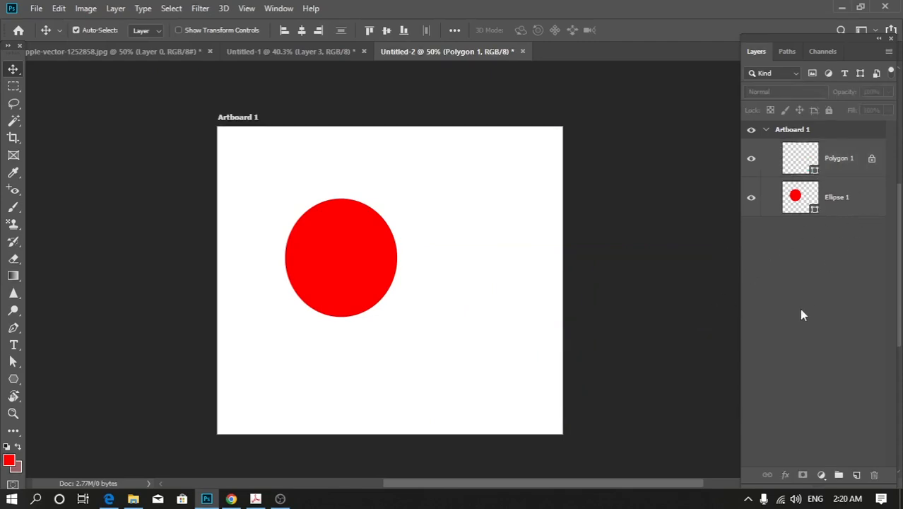
click(844, 198)
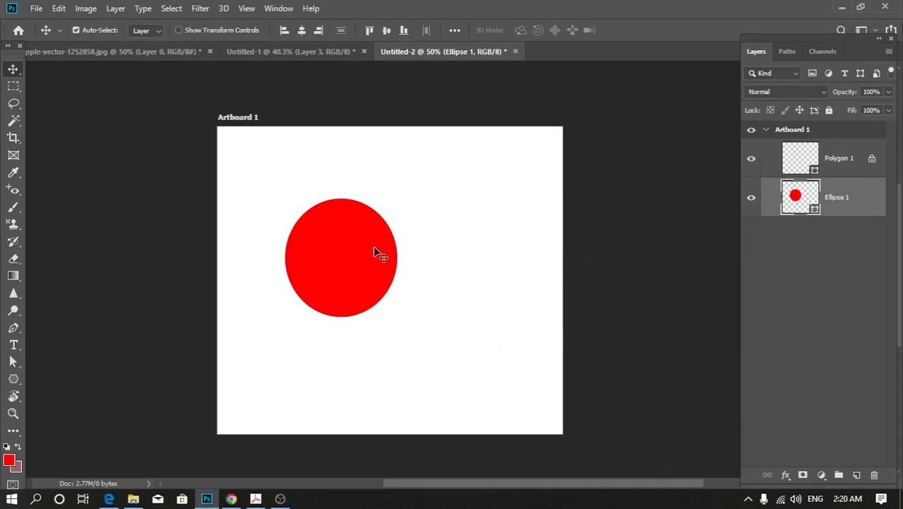
drag(369, 249, 183, 230)
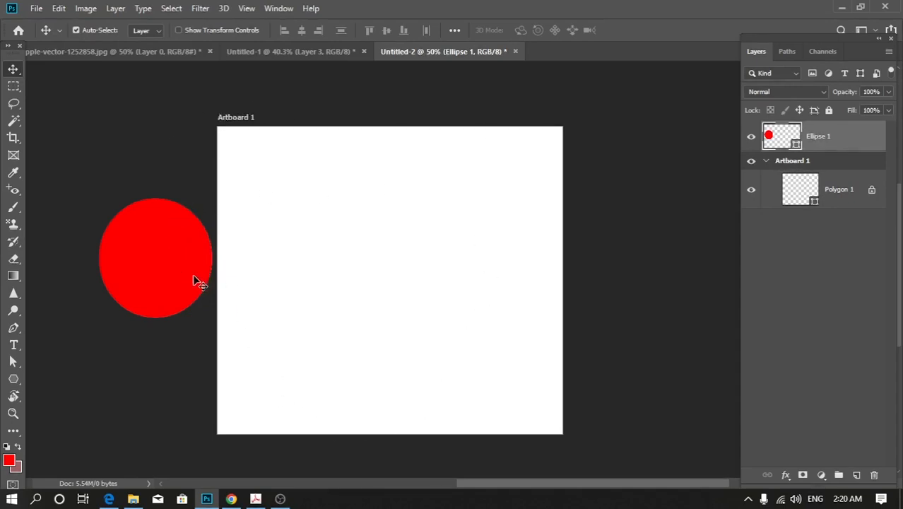
Select Polygon 1 and bring it back onto the artboard's lower right using Free Transform.
click(835, 195)
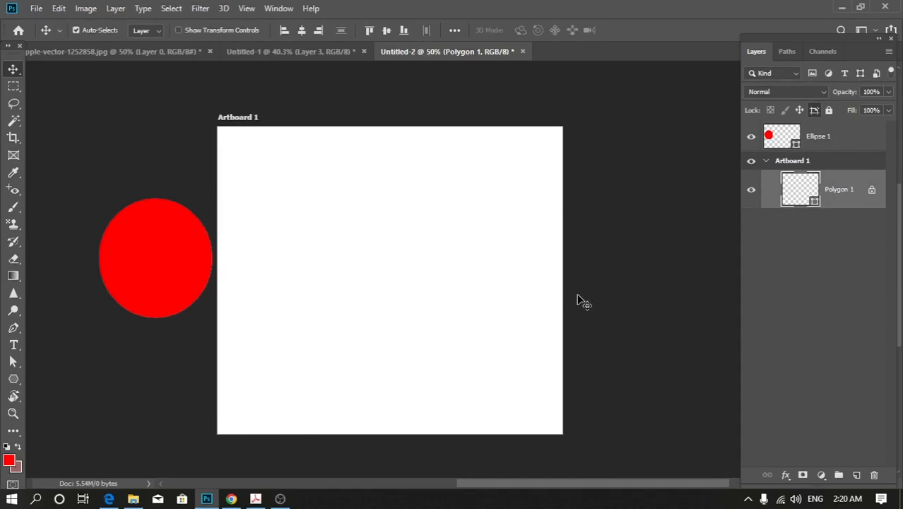
drag(559, 309, 552, 308)
key(ctrl+t)
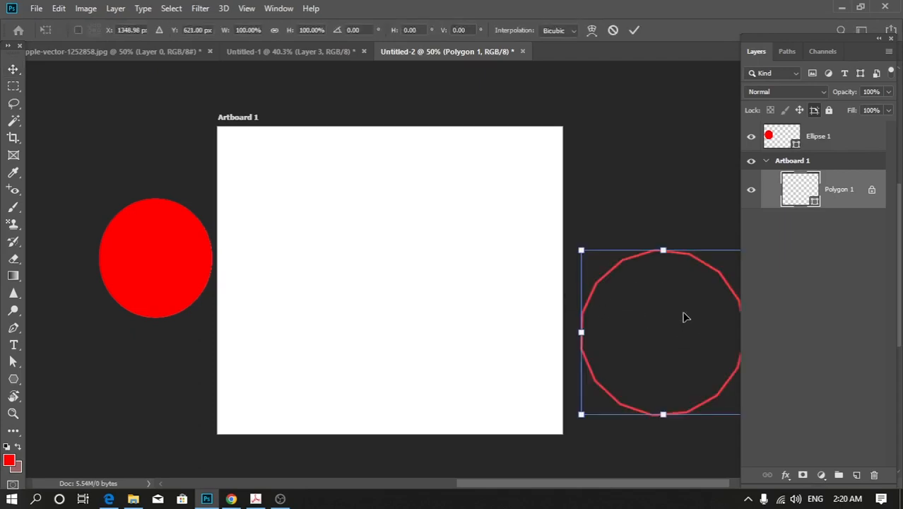
drag(683, 284, 523, 271)
key(Return)
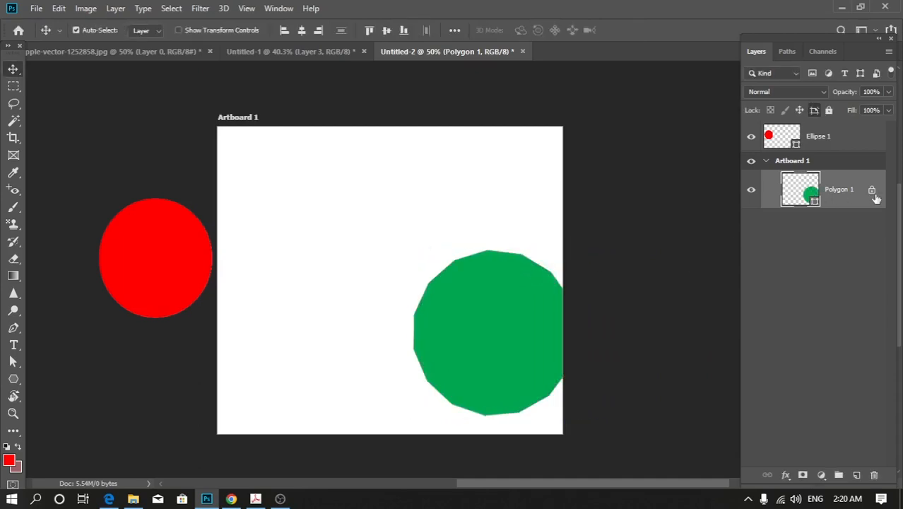
Select Ellipse 1 and move the red ellipse back onto the artboard, against its left edge.
click(850, 270)
click(790, 142)
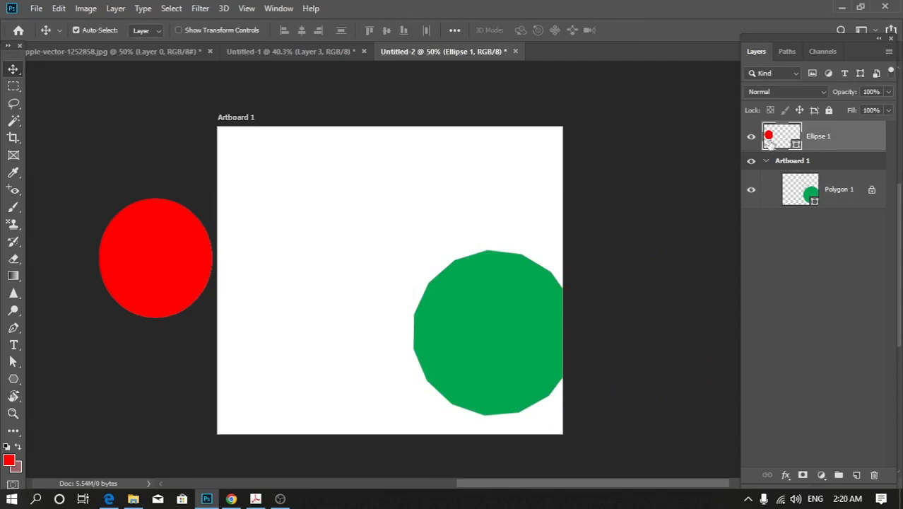
click(813, 111)
drag(178, 242, 297, 243)
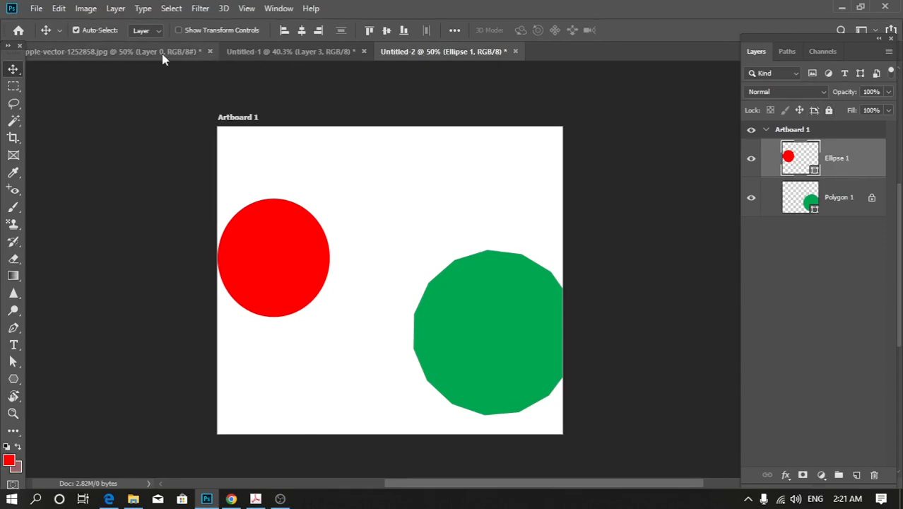
Switch to the Untitled-1 document, show Layer 1, and toggle Layer 3's visibility off and on.
click(258, 51)
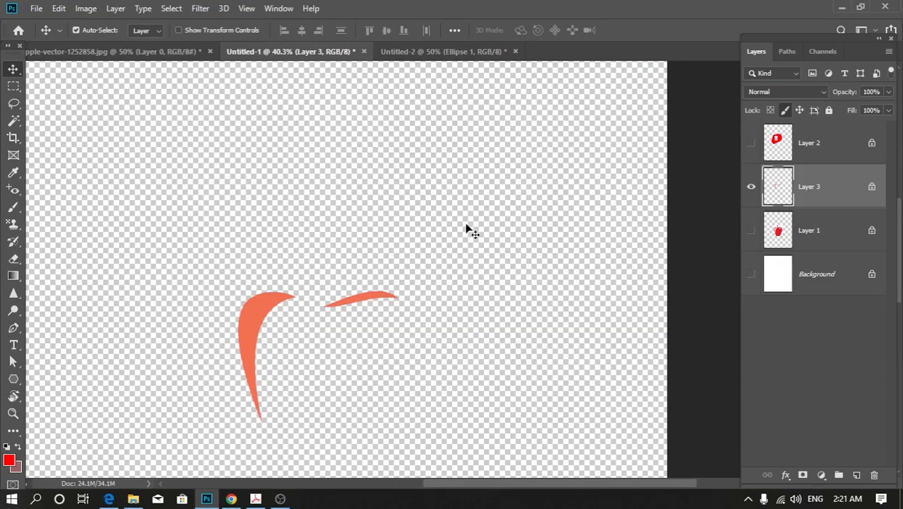
click(750, 231)
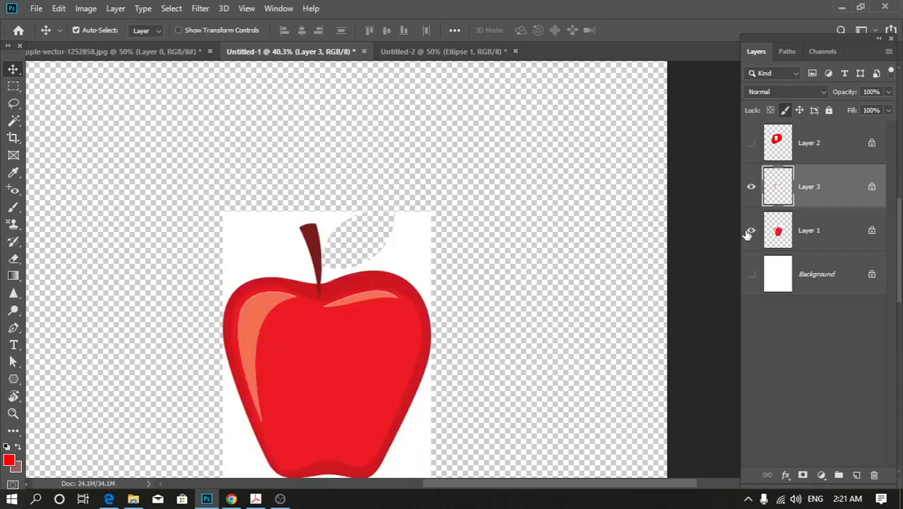
click(751, 188)
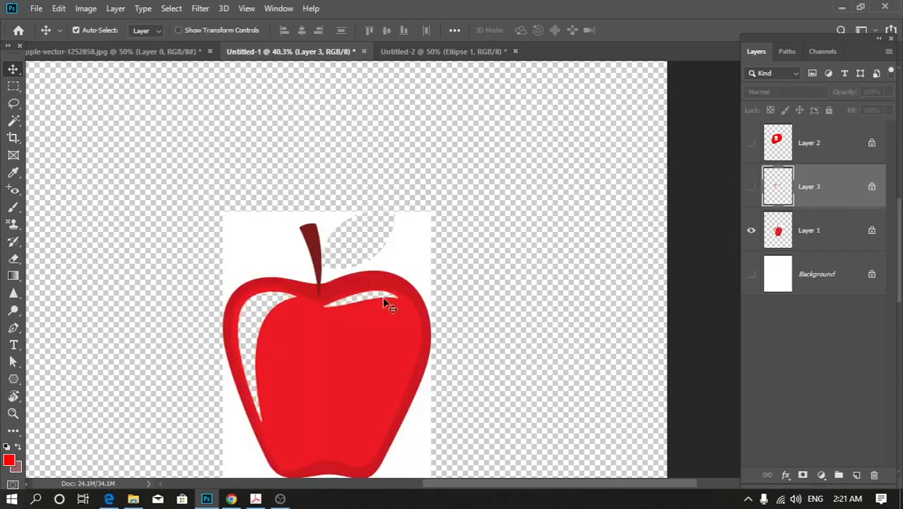
click(750, 188)
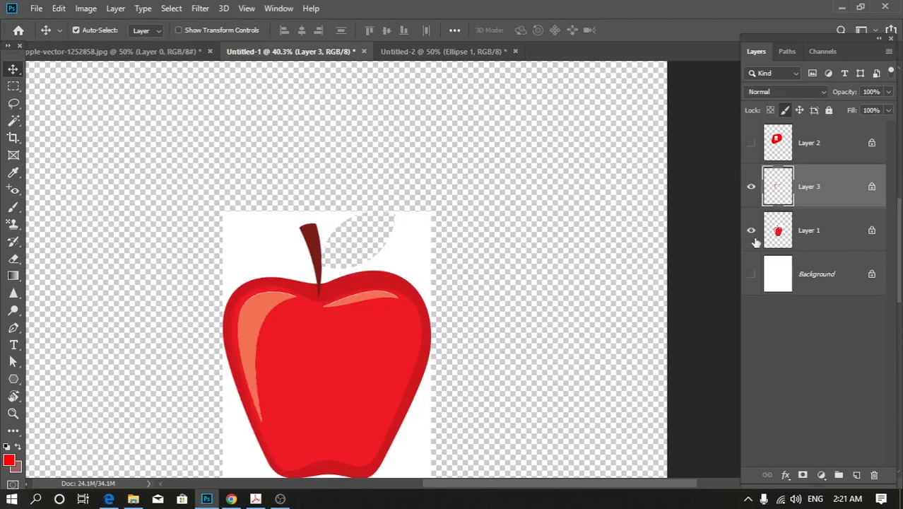
Apply Lock All to Layer 3 and show the white Background layer behind the apple.
scroll(325, 328, up, 1)
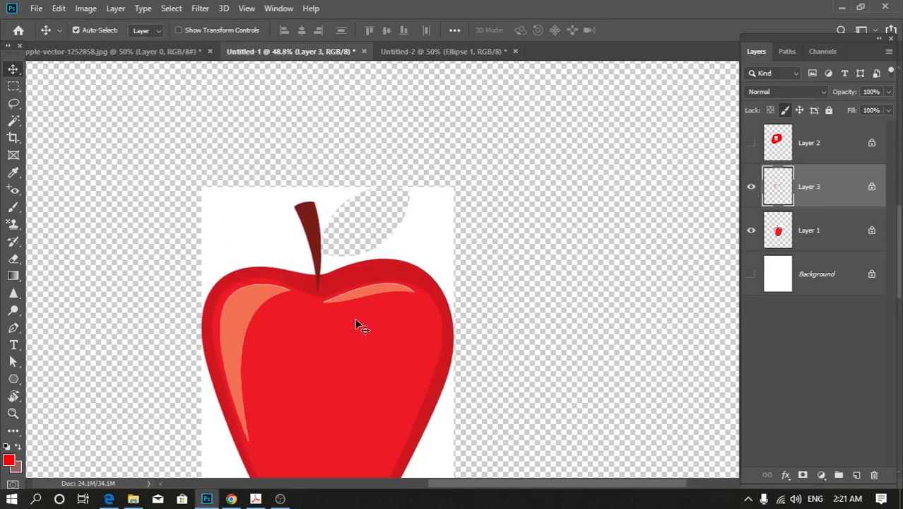
drag(346, 324, 434, 206)
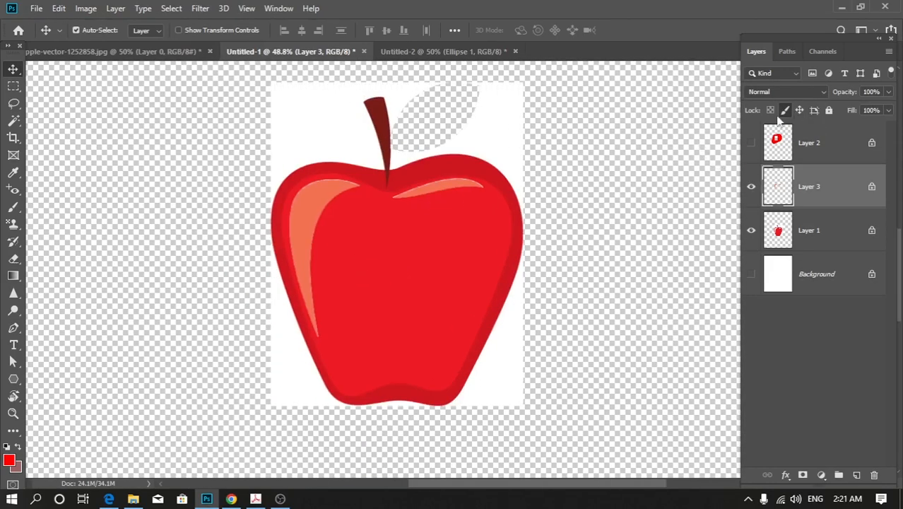
click(829, 112)
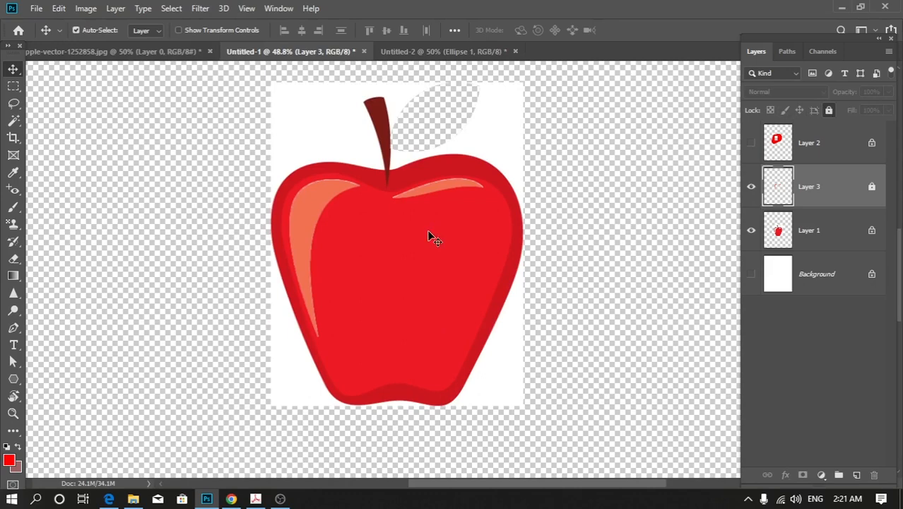
scroll(369, 301, down, 2)
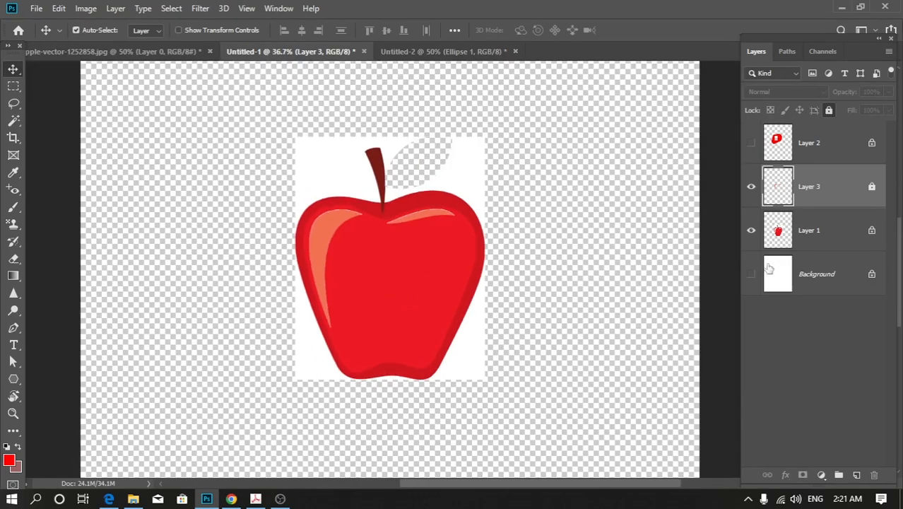
click(748, 276)
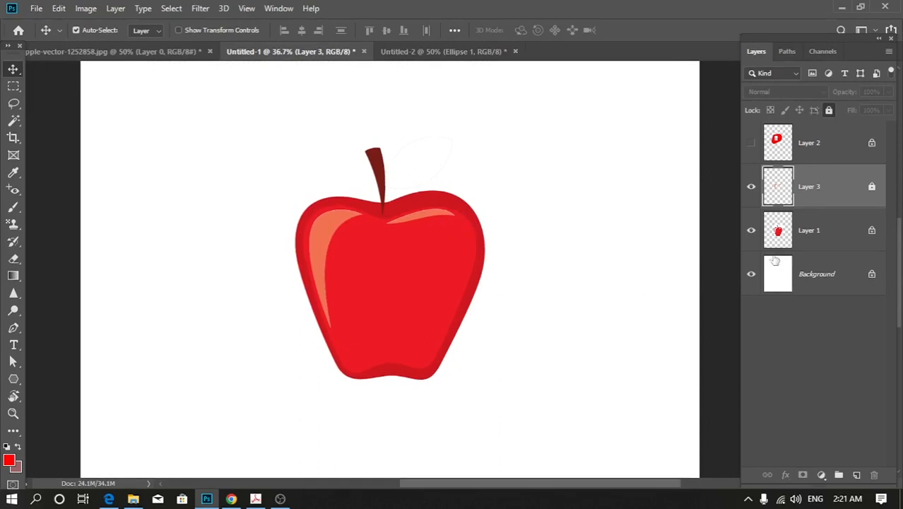
Select the fully locked Layer 3 and try to move its artwork up across the apple.
click(814, 228)
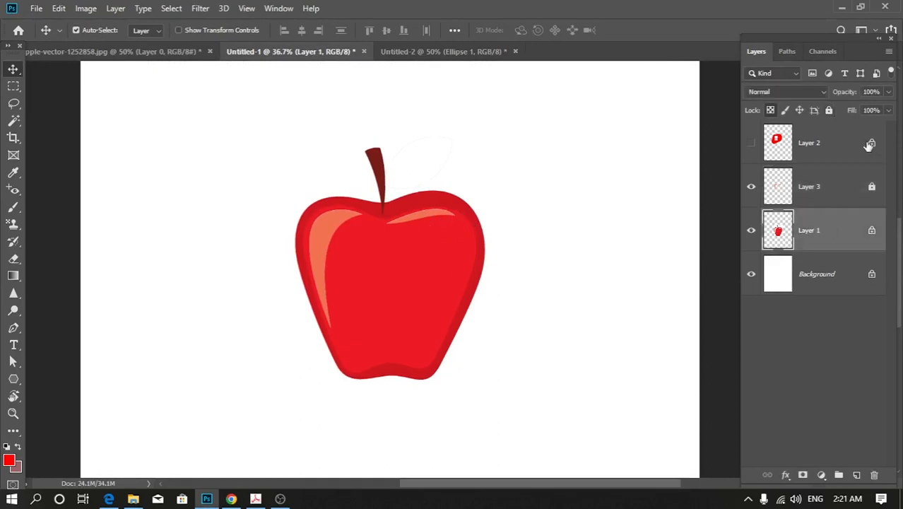
click(825, 192)
drag(380, 245, 445, 212)
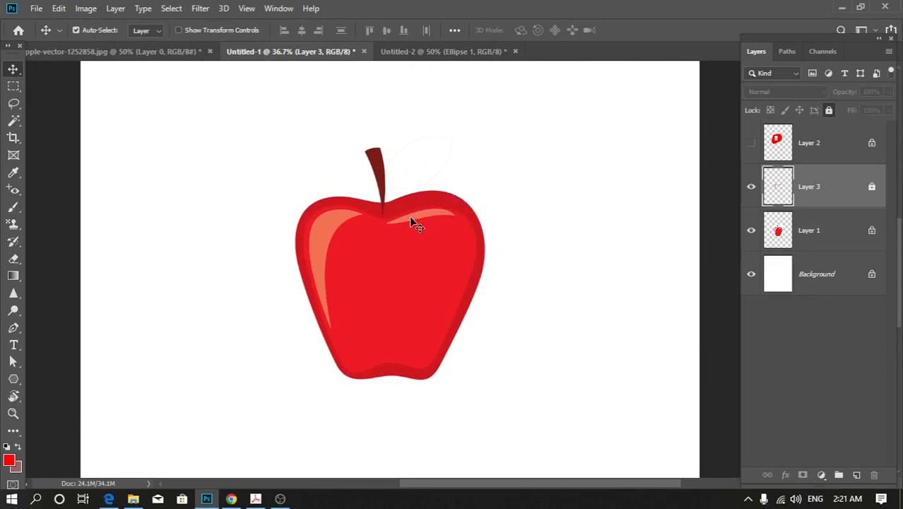
Apply Lock All to Layer 1 and try to move the apple on the canvas.
click(326, 221)
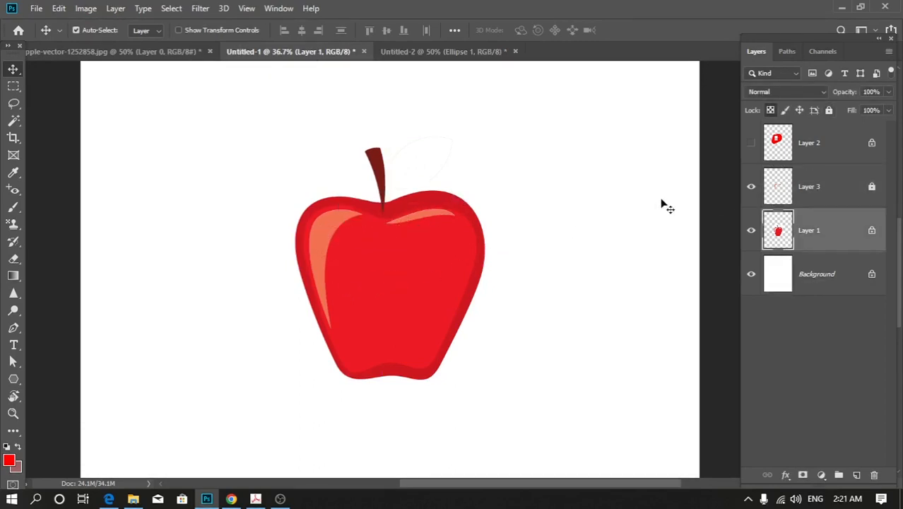
click(829, 111)
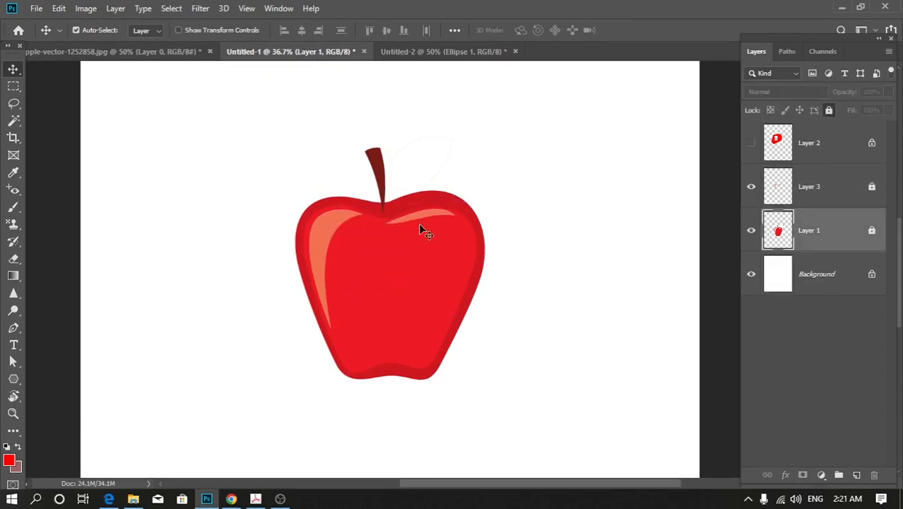
drag(322, 267, 373, 345)
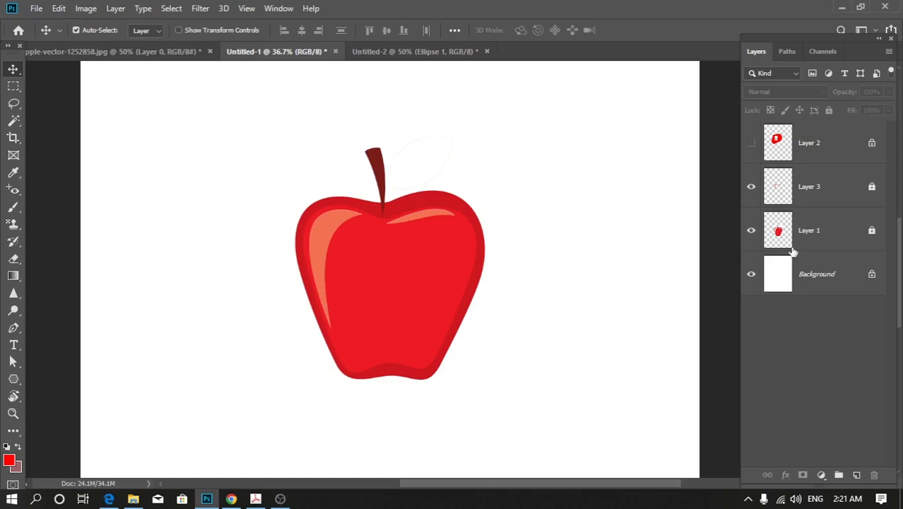
Select Layer 2, Layer 3 and Layer 1 in turn to compare their lock settings, ending on Layer 1.
click(828, 146)
click(829, 187)
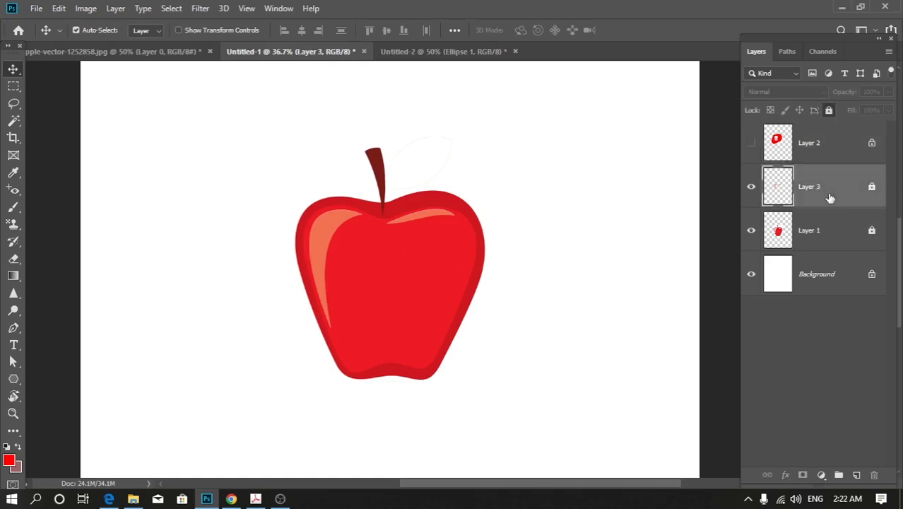
click(824, 235)
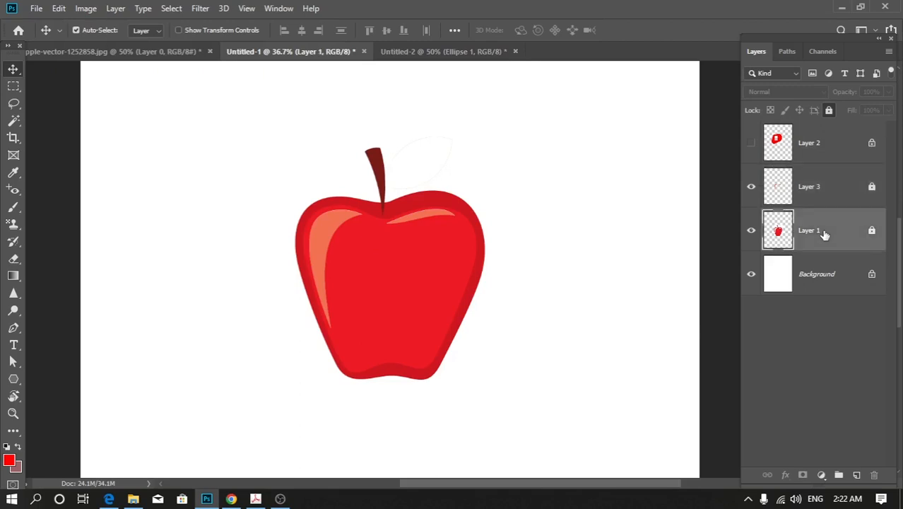